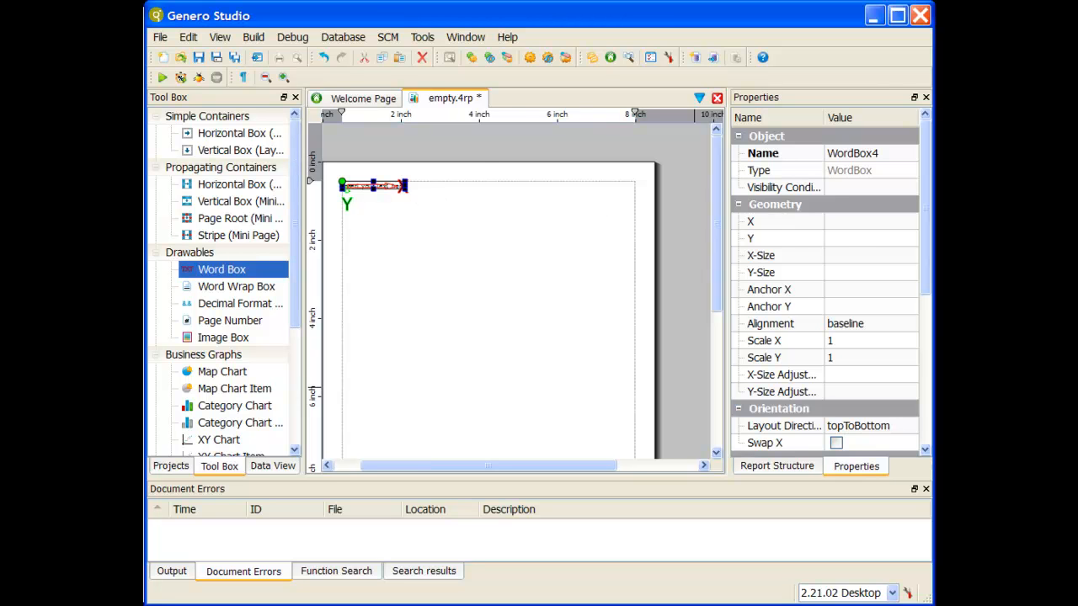
Step: Place a second word box in the header mini page at about X 62.4, Y 246.8, and compare it with the first word box
click(526, 206)
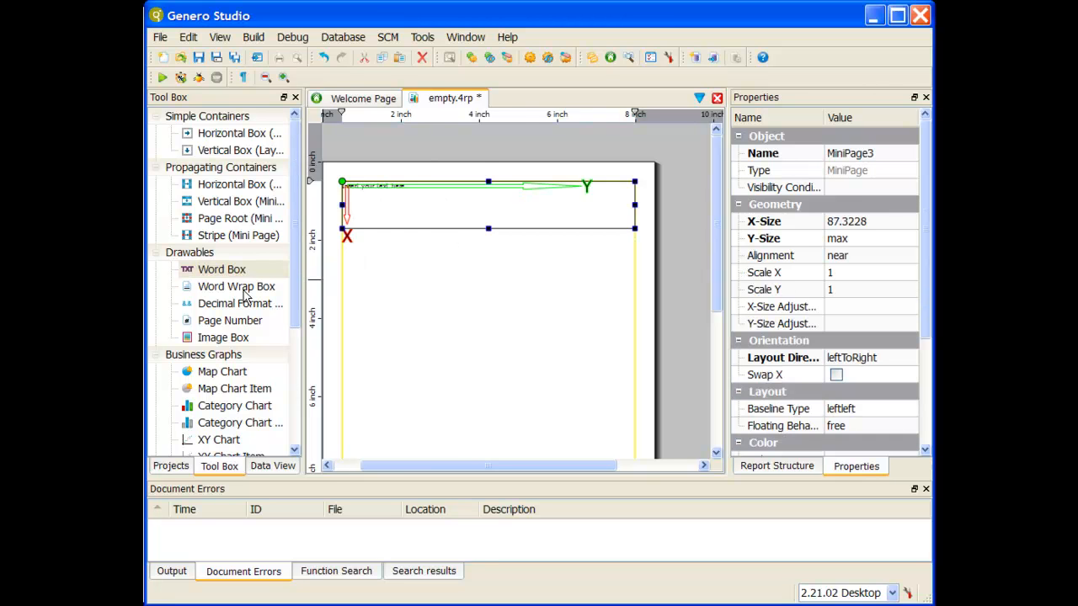
drag(232, 269, 486, 224)
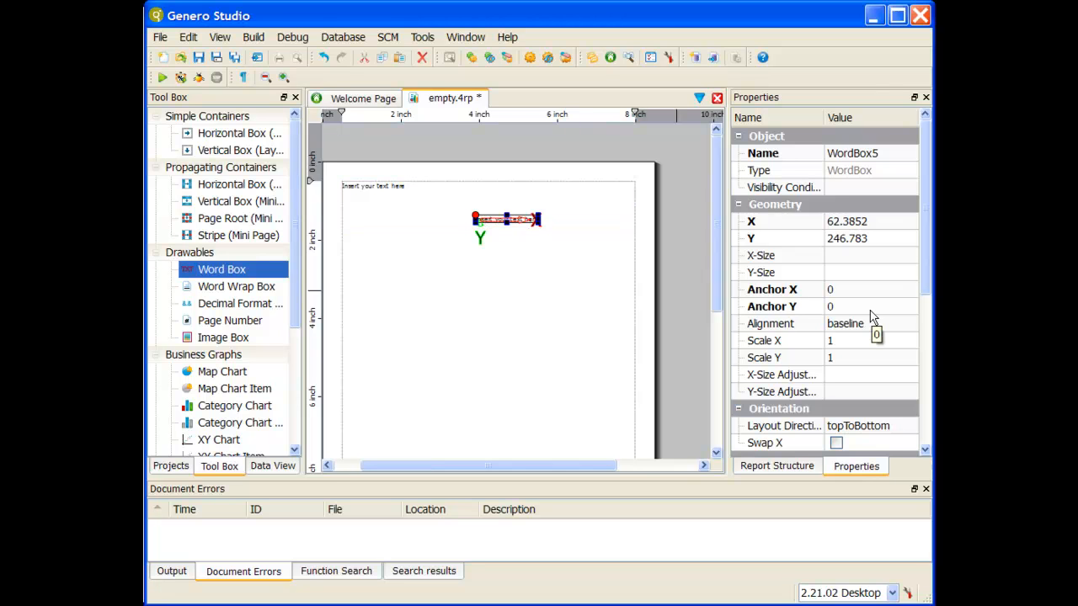
click(394, 192)
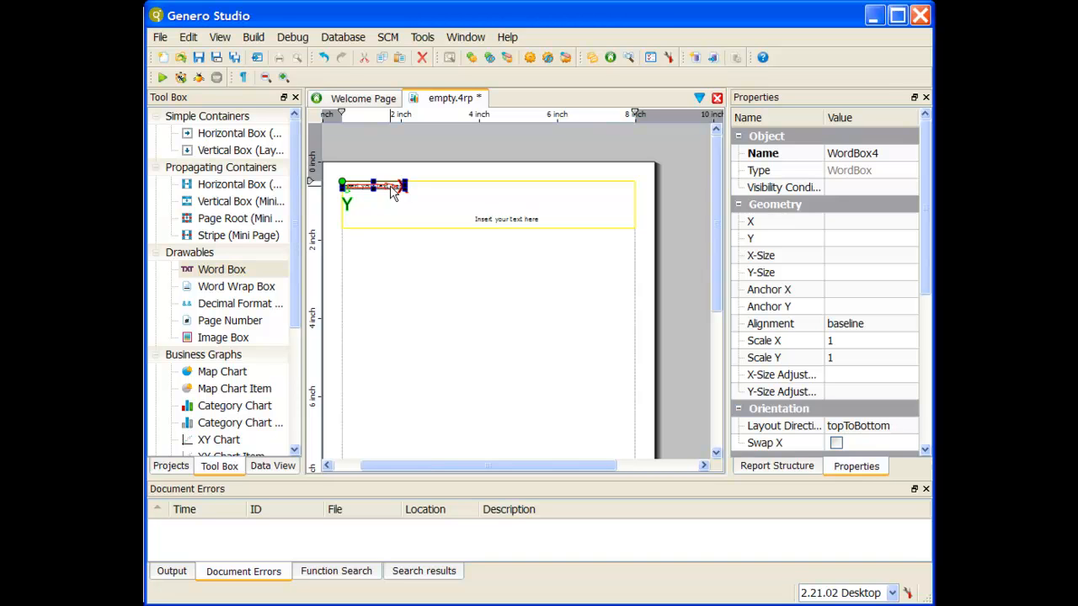
click(511, 220)
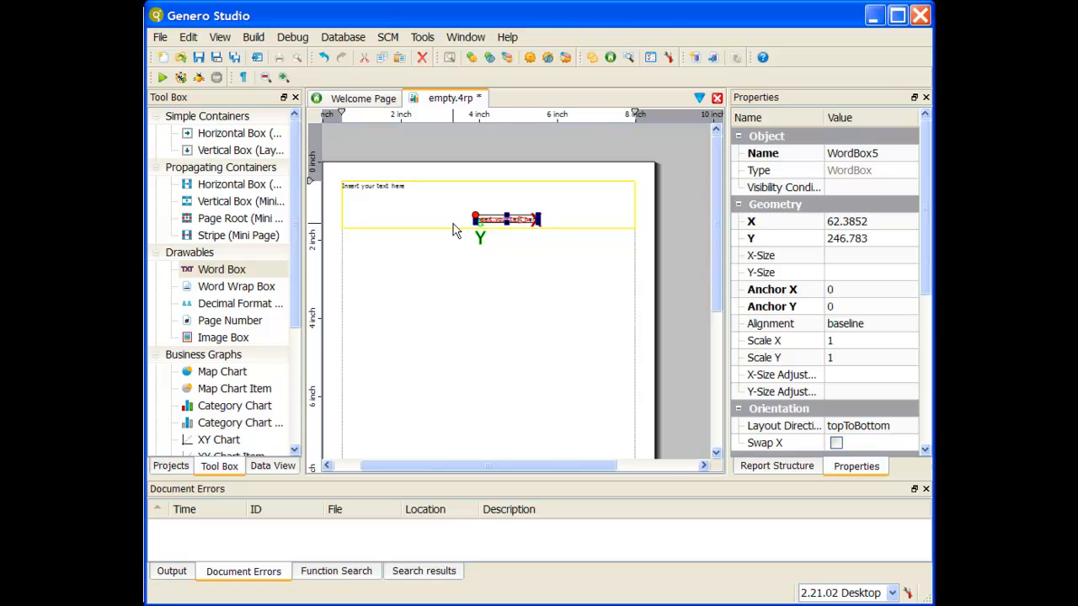
click(424, 226)
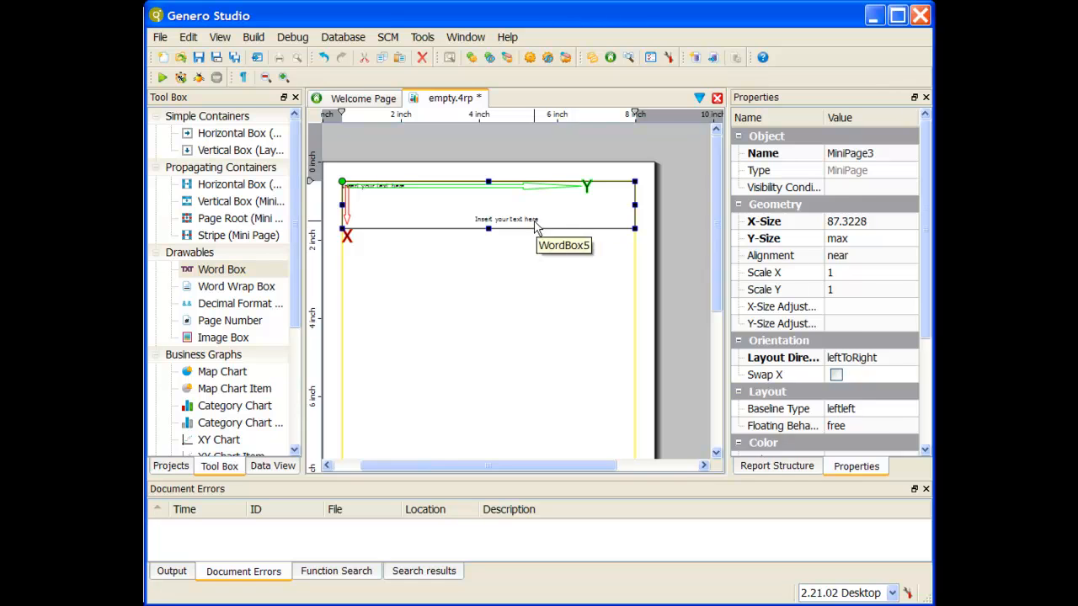
Step: Set both the X and Y positions of the second word box to max/2
click(524, 221)
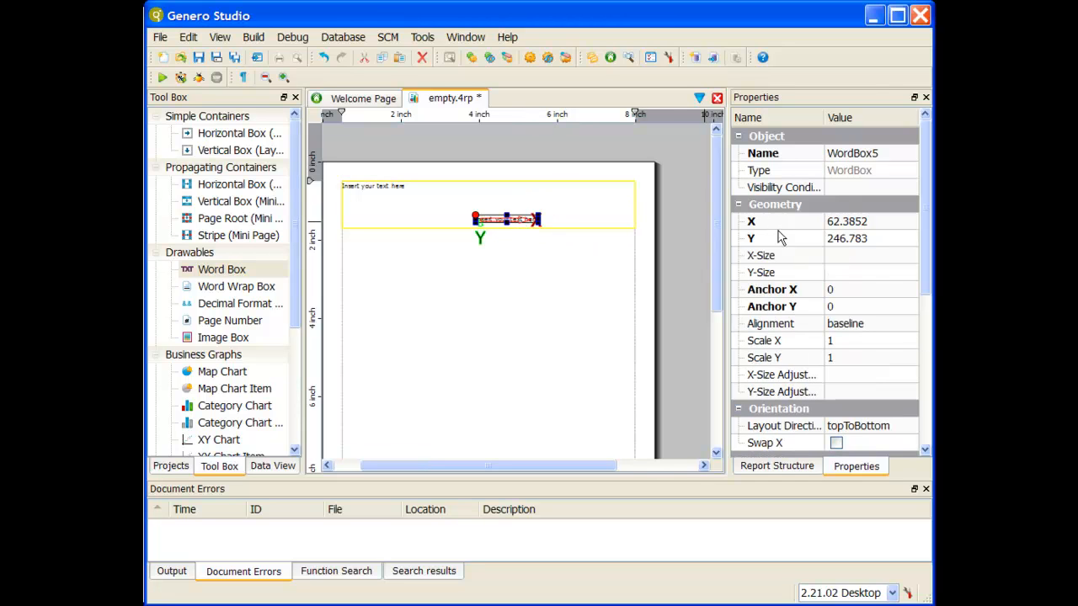
click(866, 226)
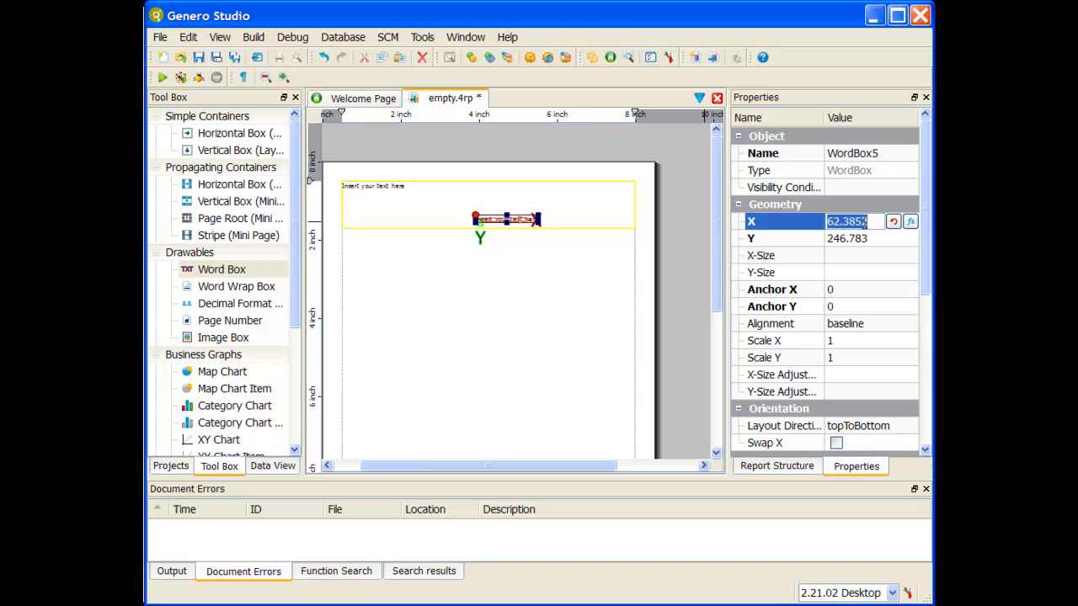
text(max/2)
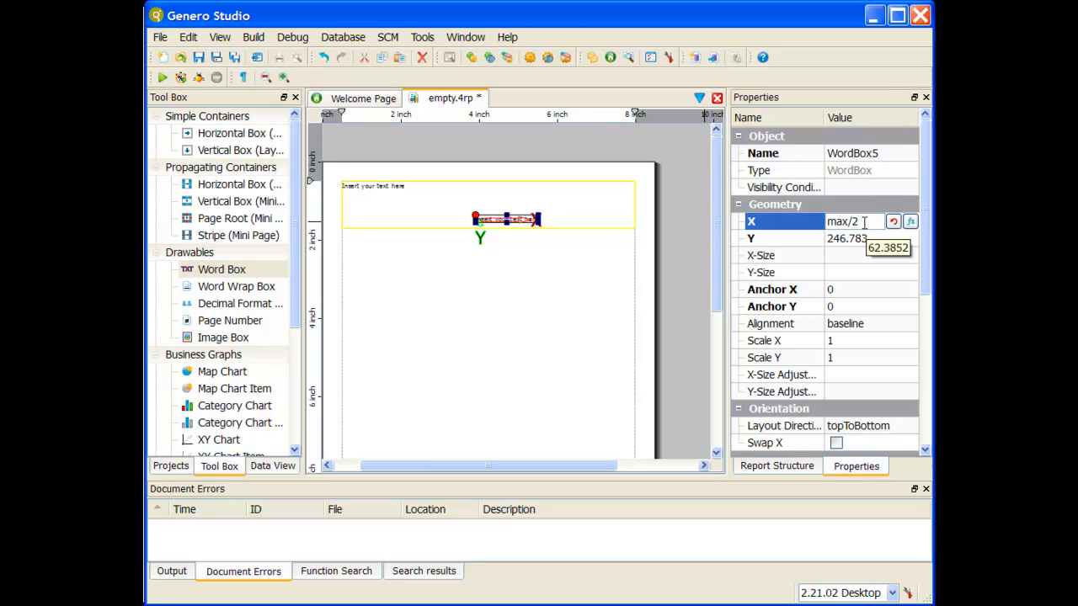
key(Return)
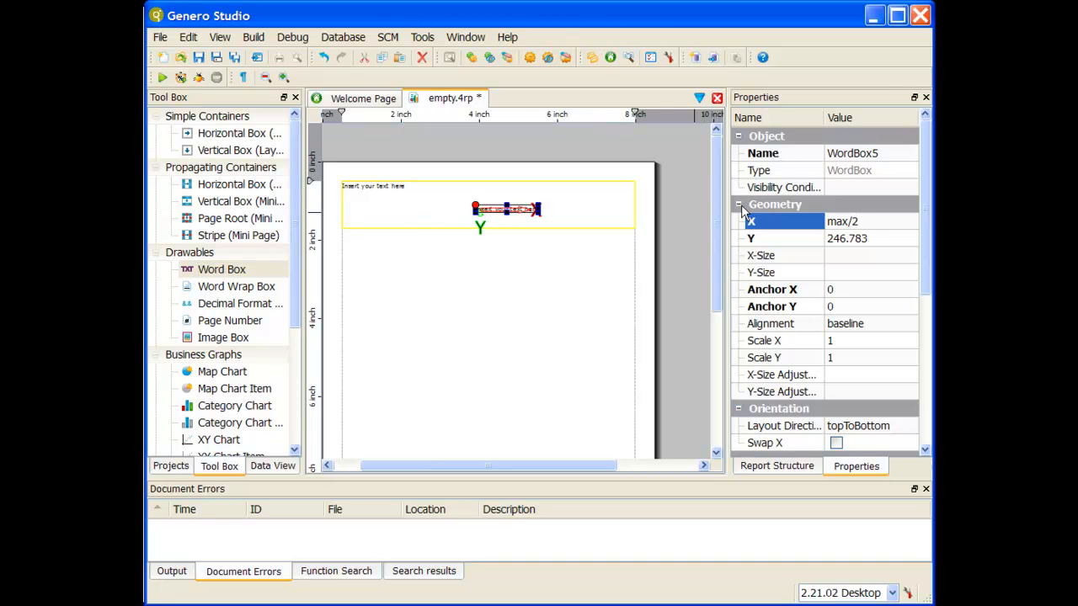
click(822, 240)
text(max/)
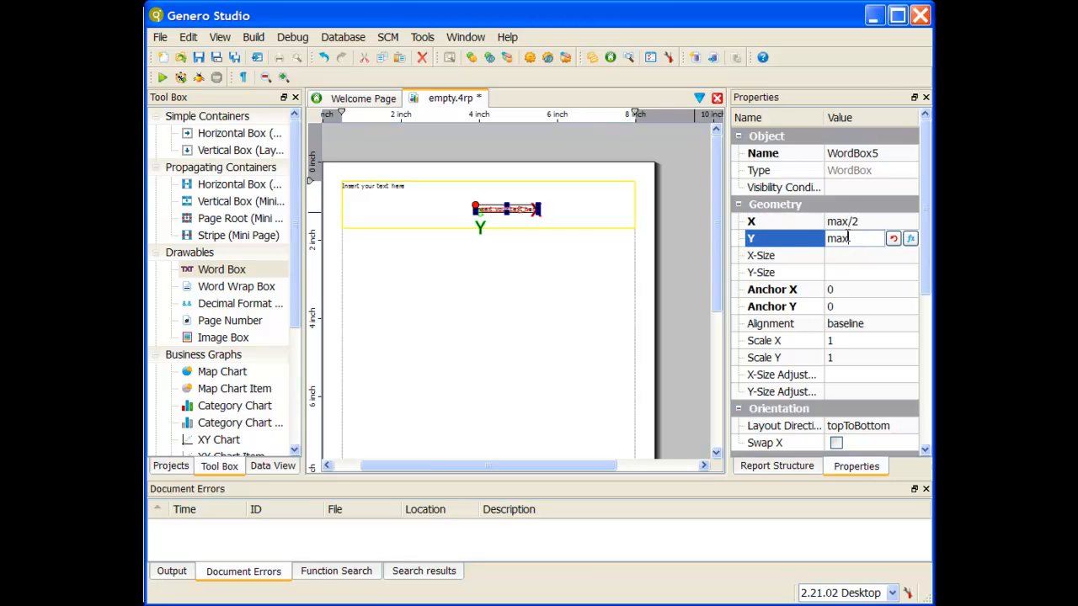
text(2)
key(Return)
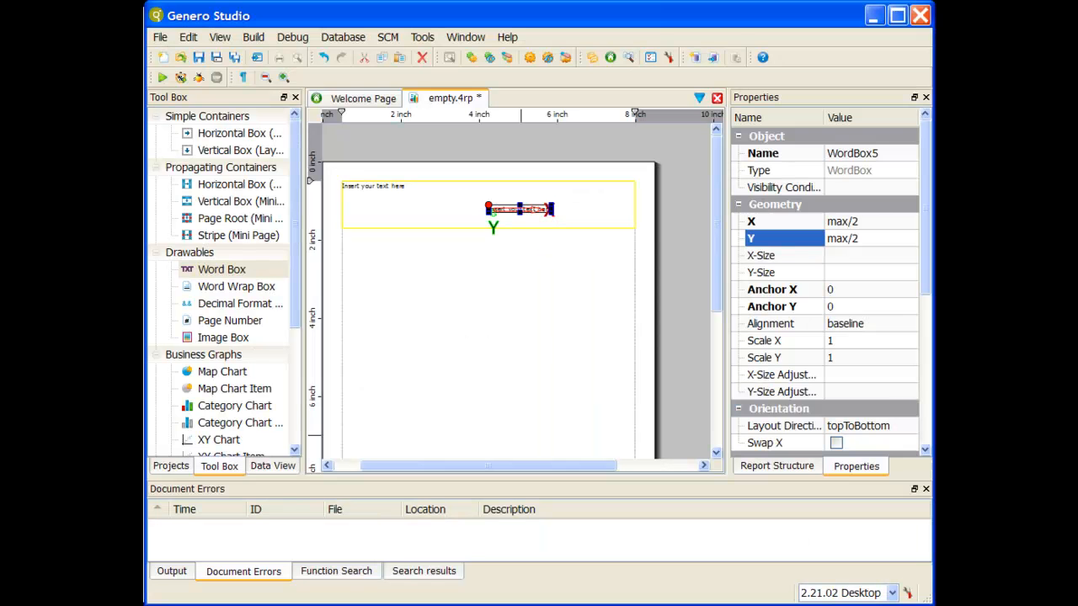
Step: Set the second word box's Anchor X and Anchor Y to 0.5 to centre it in the mini page
click(872, 290)
text(0.5)
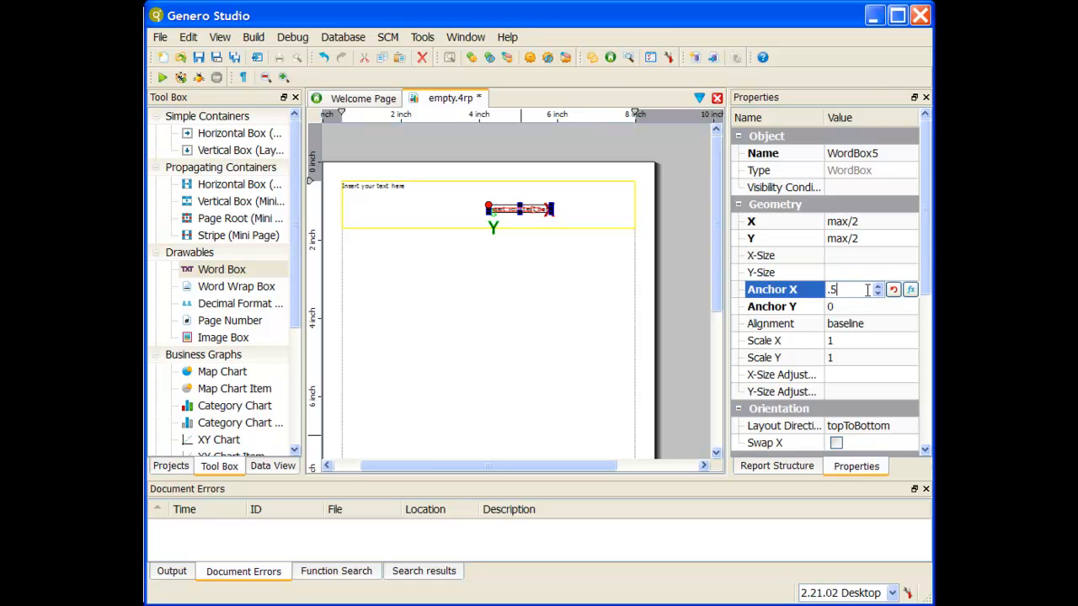
key(Tab)
text(0.5)
key(Tab)
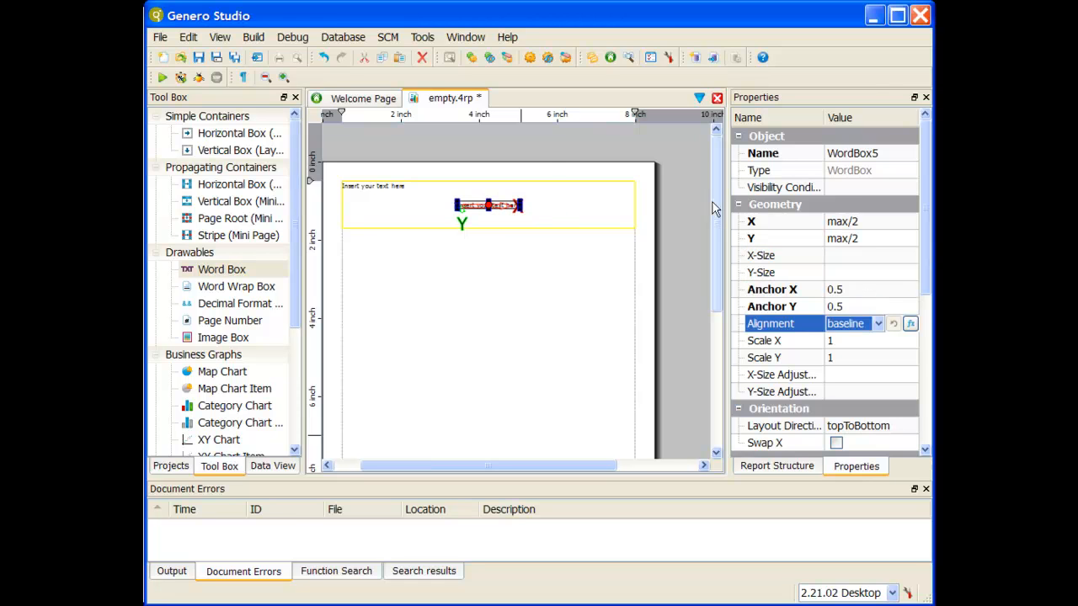
click(527, 221)
click(494, 212)
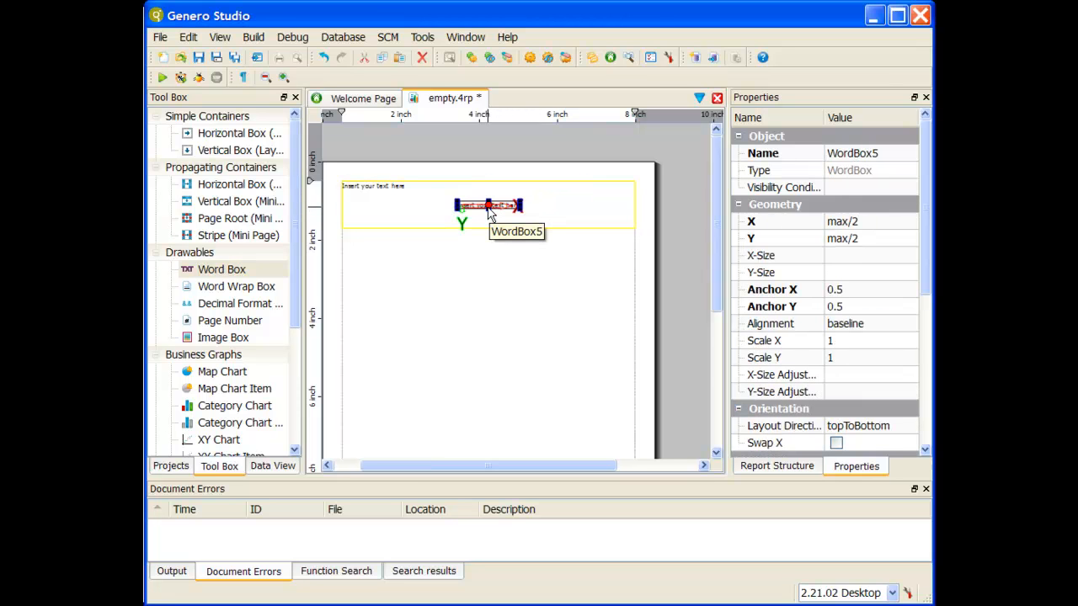
Step: Change the X and Y positions of the centred word box to max
scroll(490, 213, down, 3)
scroll(491, 213, up, 9)
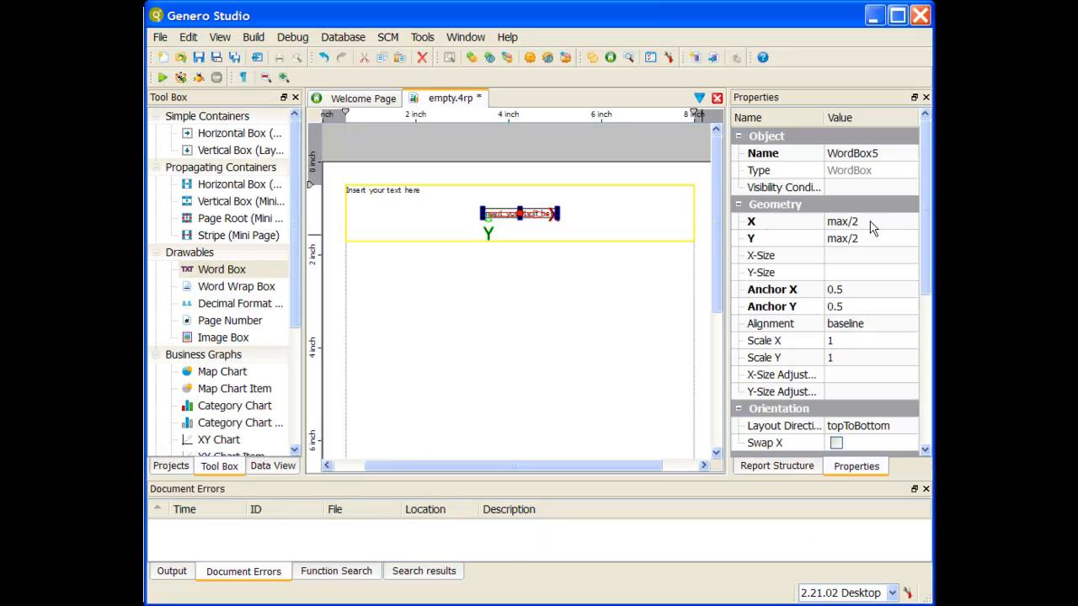
click(882, 224)
click(879, 224)
key(BackSpace)
key(BackSpace)
click(878, 239)
click(871, 238)
key(BackSpace)
key(BackSpace)
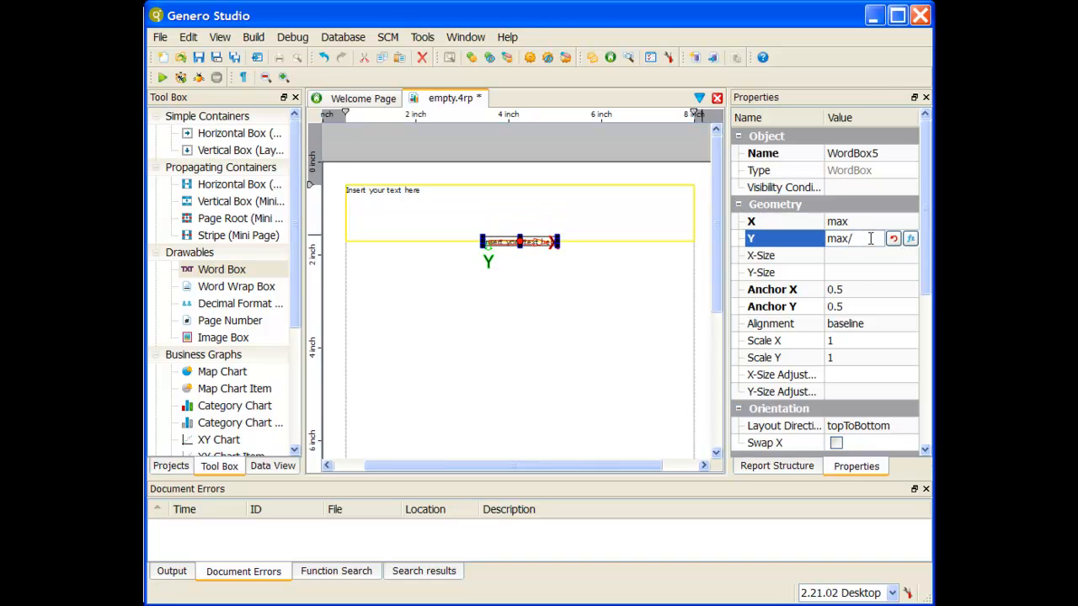
key(Return)
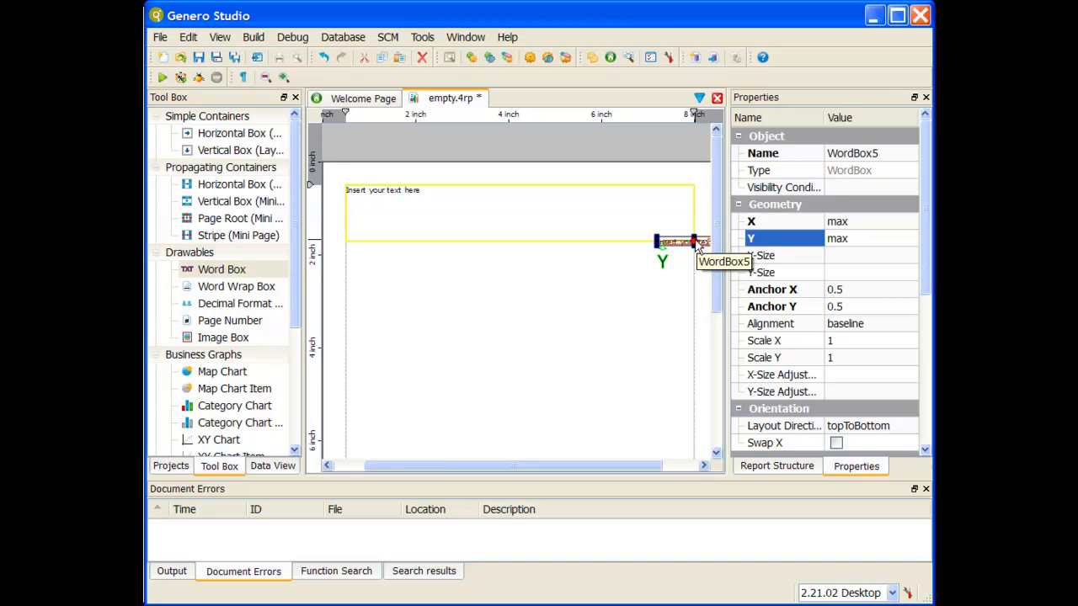
Step: Set the word box's Anchor X and Anchor Y to 1 to fit it into the mini page's lower-right corner
click(852, 290)
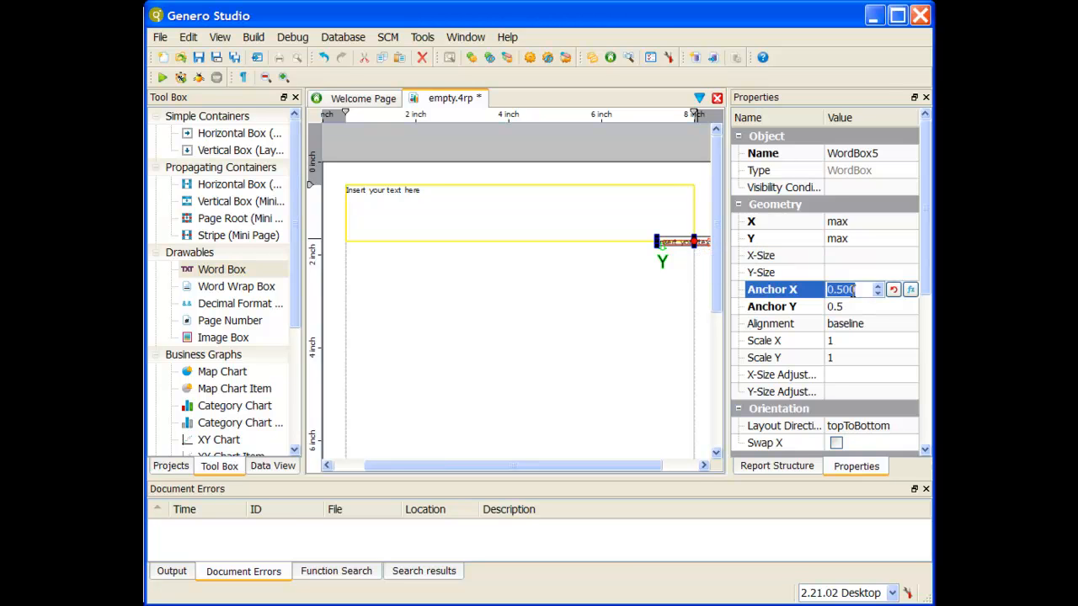
text(1)
click(856, 307)
text(1)
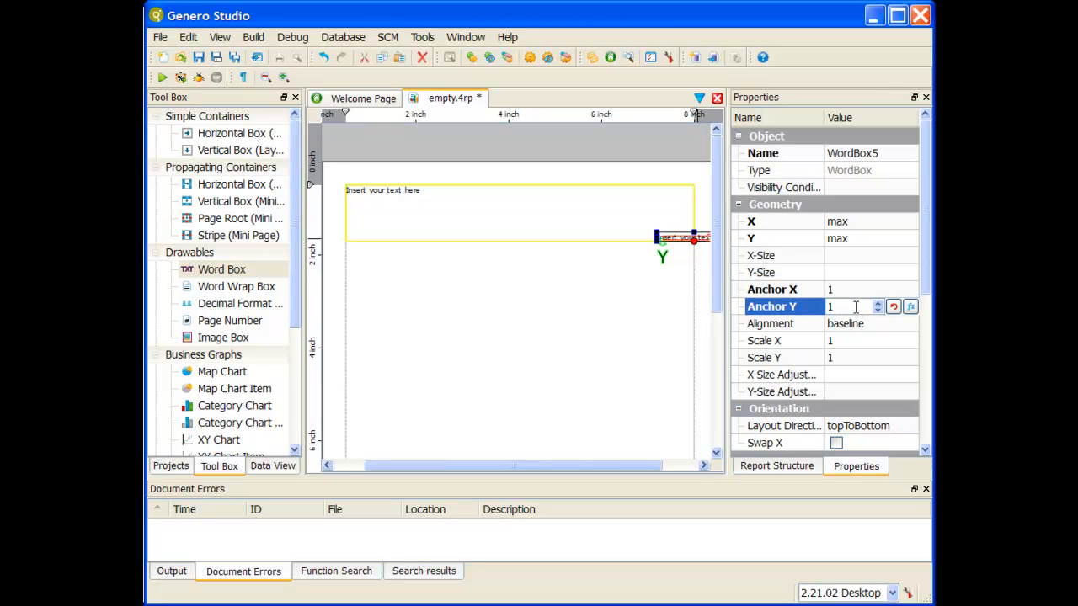
key(Return)
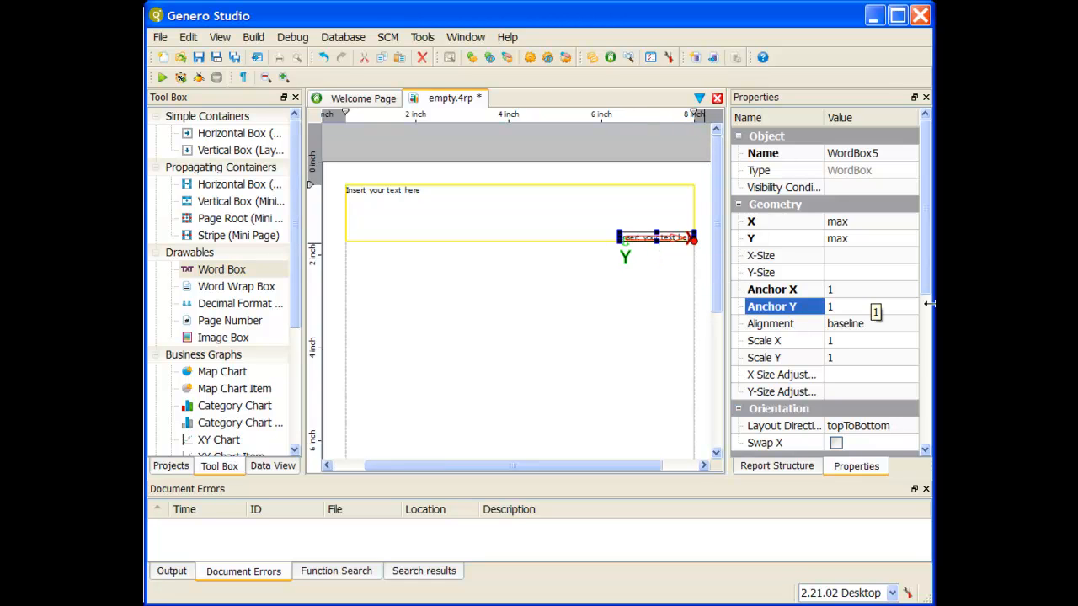
Step: Reset the word box's Anchor X and Anchor Y to their defaults
click(868, 290)
click(895, 290)
click(897, 307)
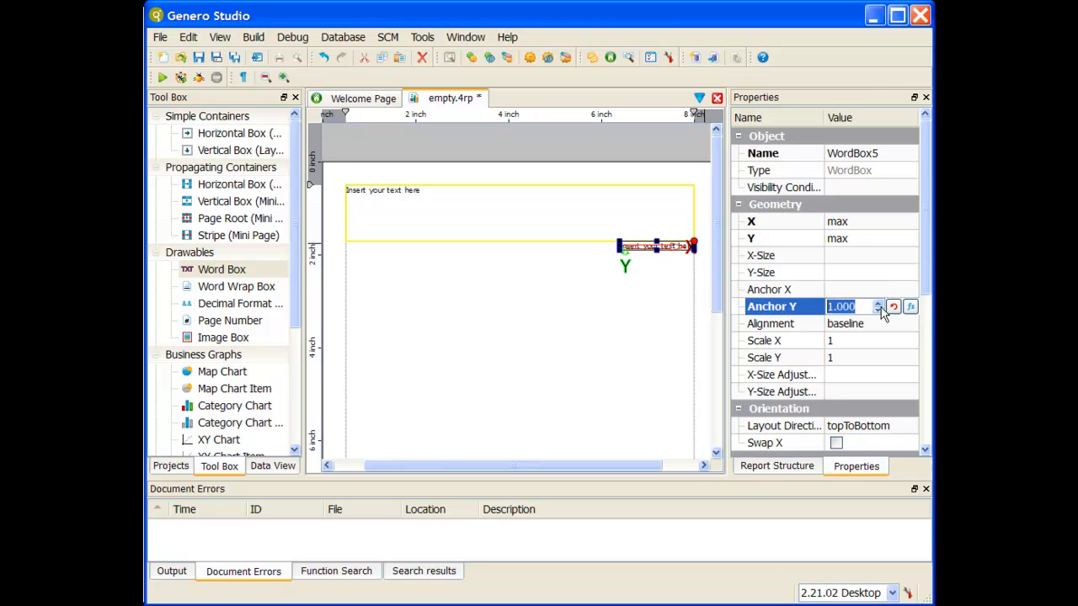
click(894, 308)
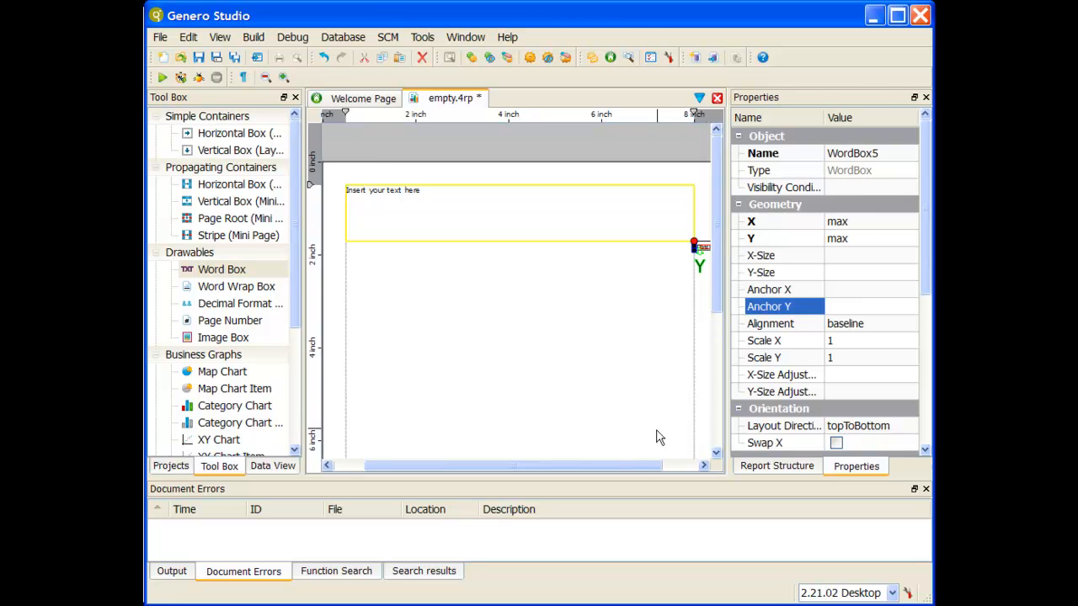
Step: Return the word box to the mini page's middle by setting its X and Y positions to max/2
drag(637, 472, 631, 445)
click(876, 221)
click(873, 216)
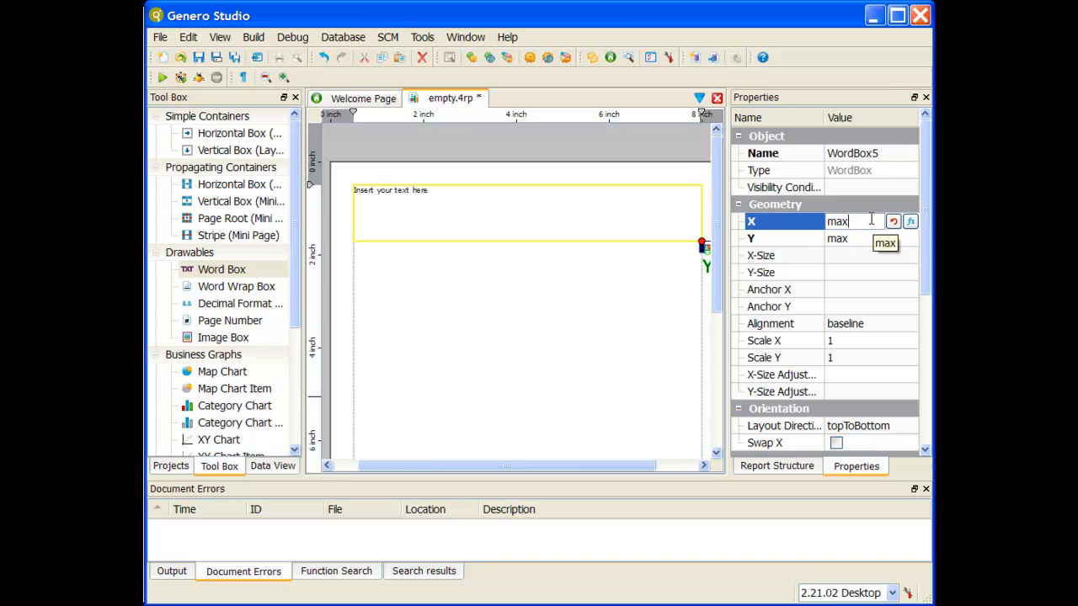
text(/2)
key(Tab)
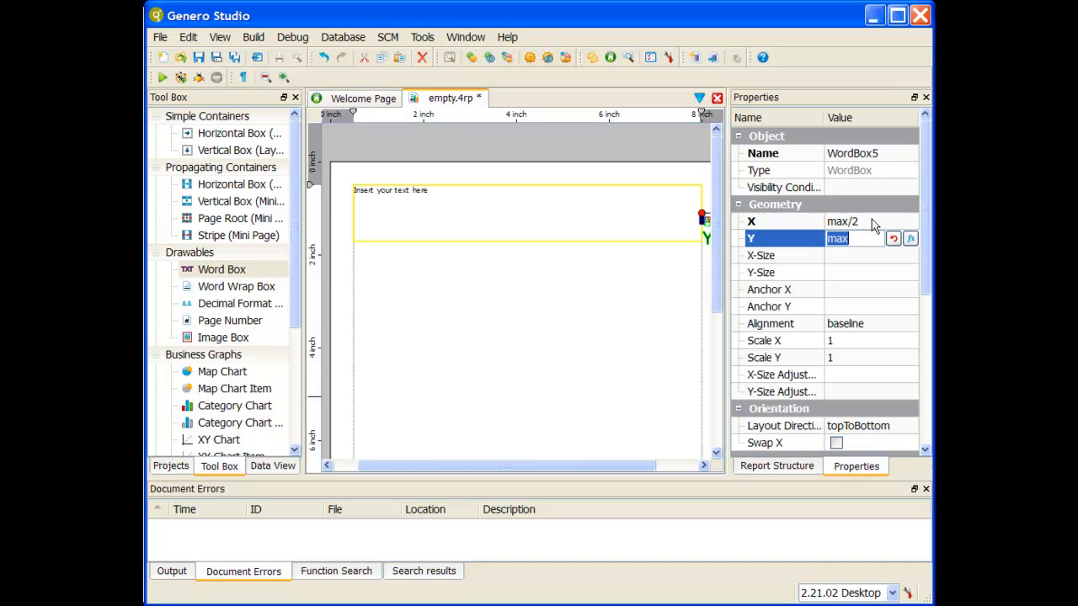
key(End)
text(/2)
key(Return)
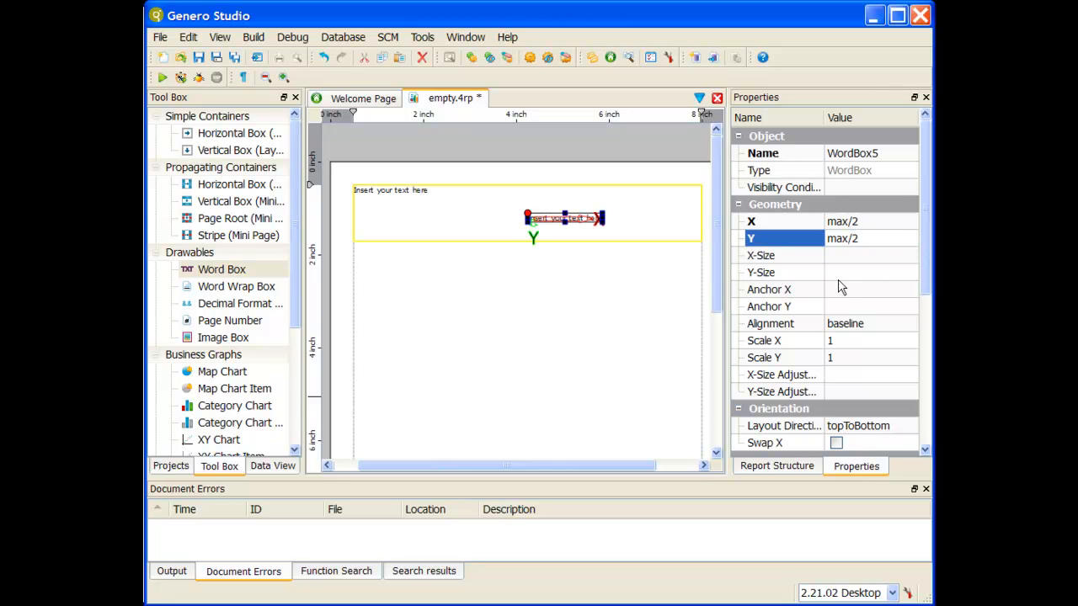
Step: Enter 0.5 again for Anchor X and Anchor Y so the word box is centred on its anchor point
click(841, 272)
click(840, 287)
text(0.5)
key(Tab)
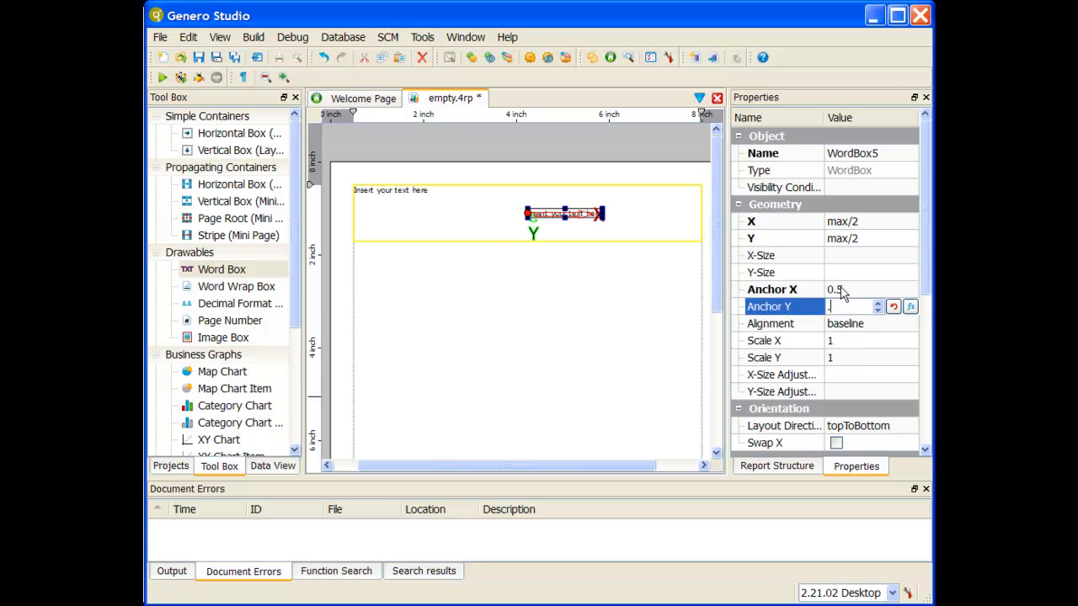
text(0.5)
key(Tab)
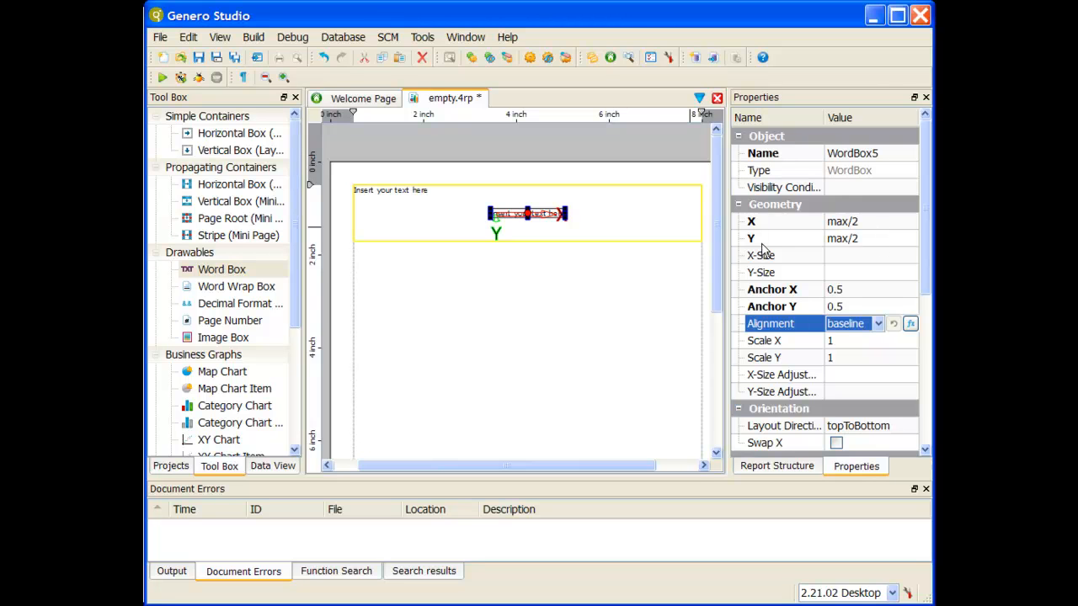
Step: Make the centred word box's horizontal position Fixed from Left
right_click(547, 218)
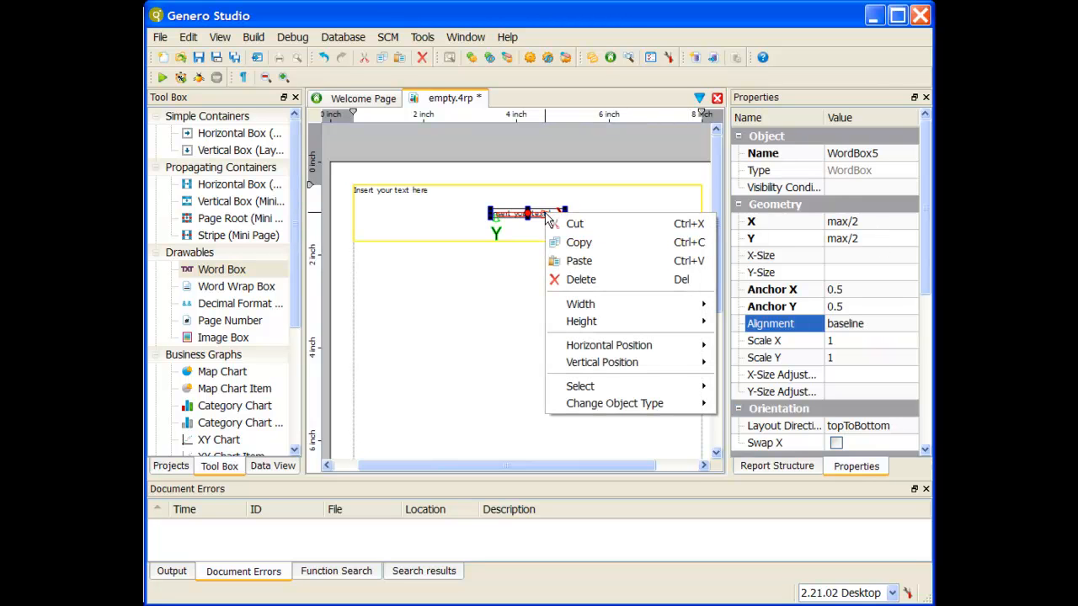
mouse_move(640, 352)
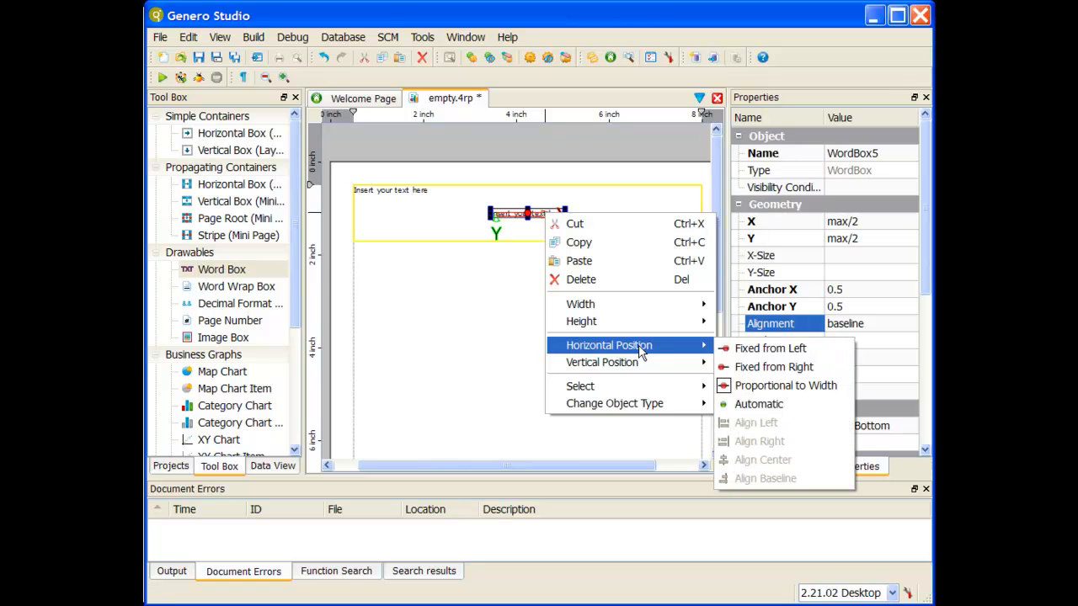
click(772, 349)
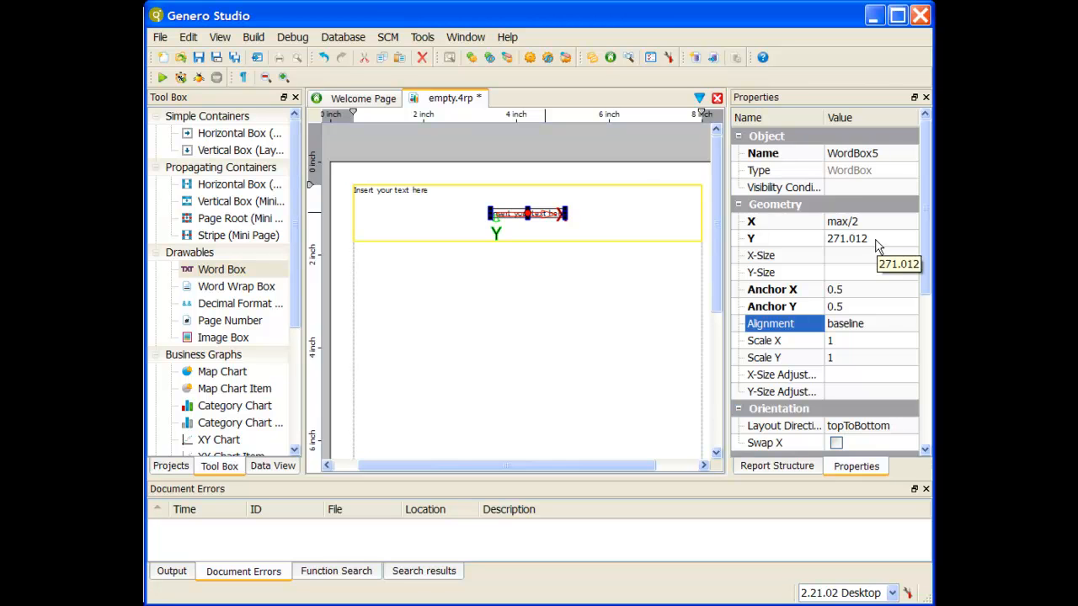
Step: Widen the header mini page beyond the page's right margin to a Y-Size of about 809
click(695, 247)
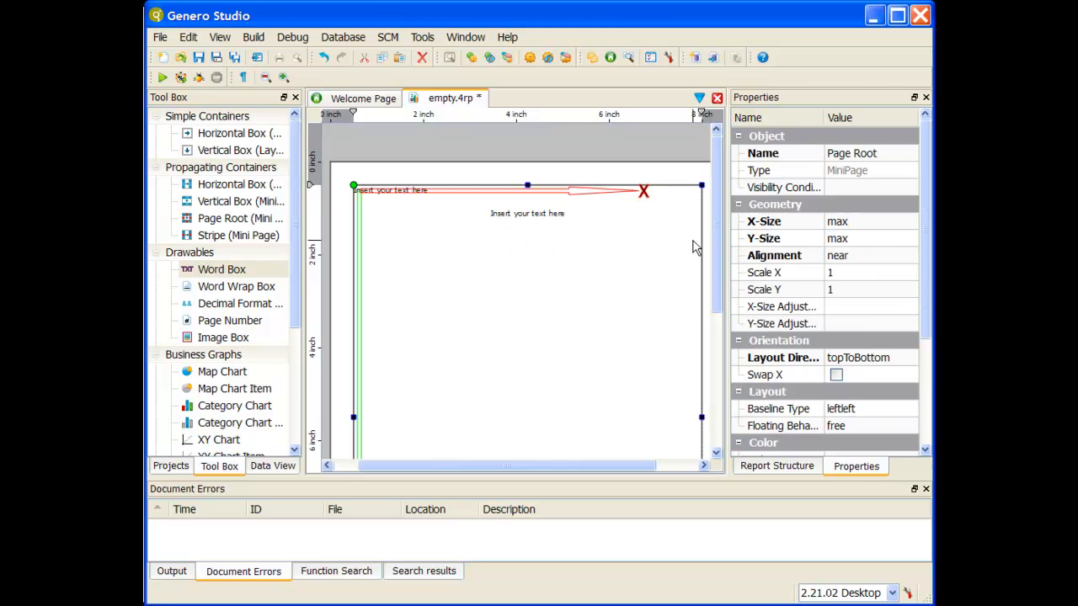
click(645, 236)
drag(701, 212, 873, 195)
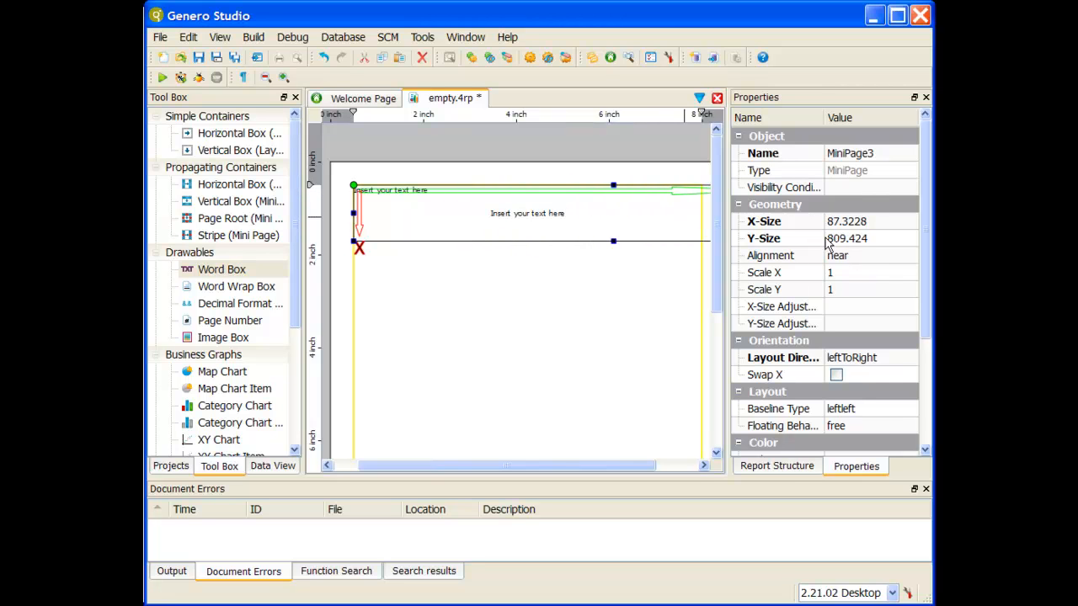
Step: Make the centred word box's vertical position Fixed from Bottom
click(548, 215)
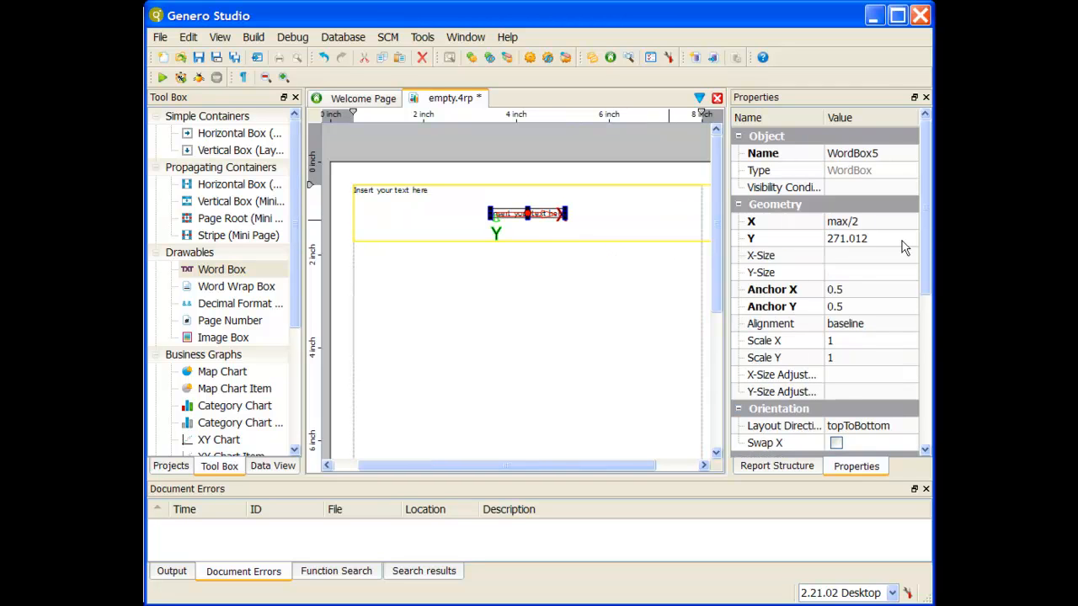
click(863, 221)
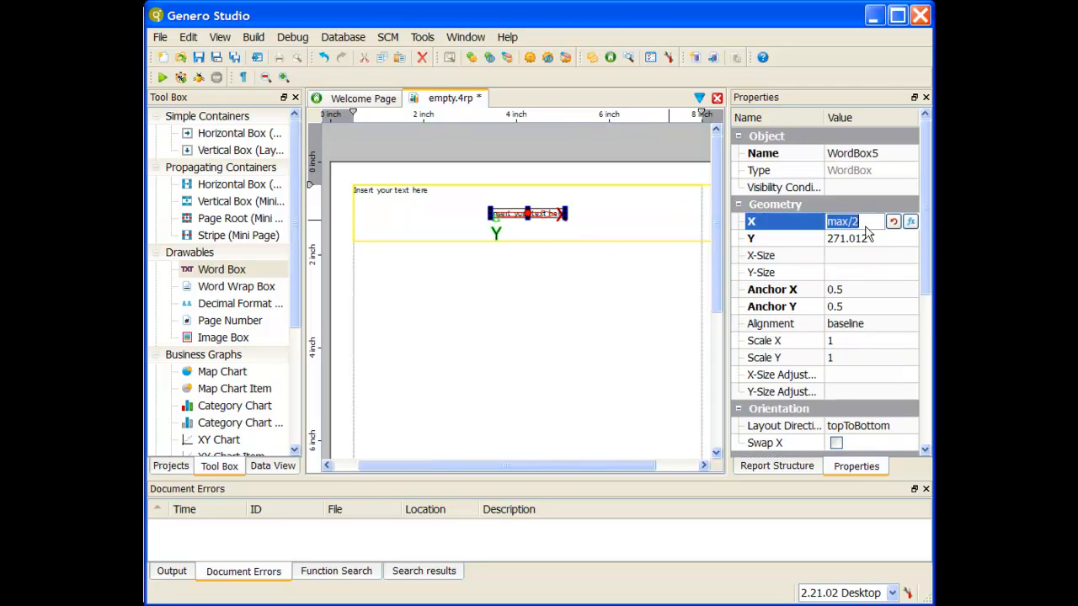
click(539, 217)
right_click(539, 217)
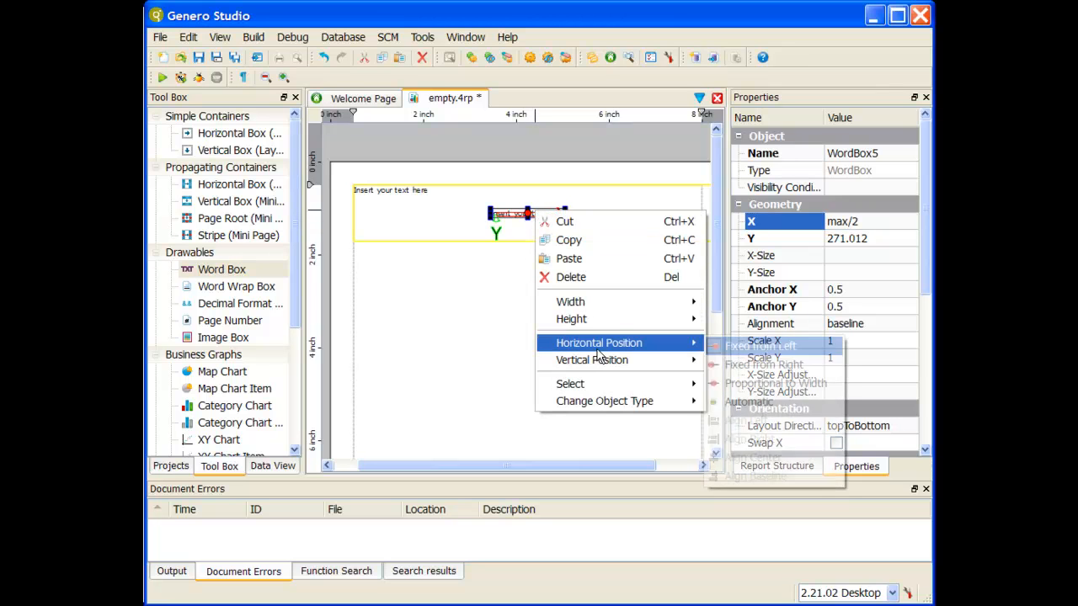
mouse_move(596, 362)
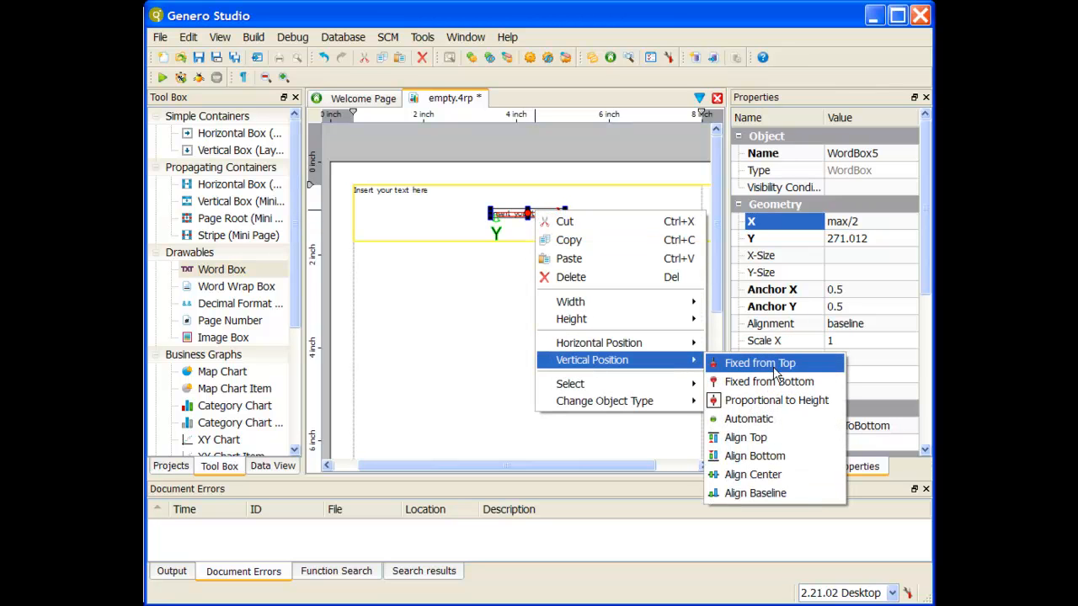
click(779, 386)
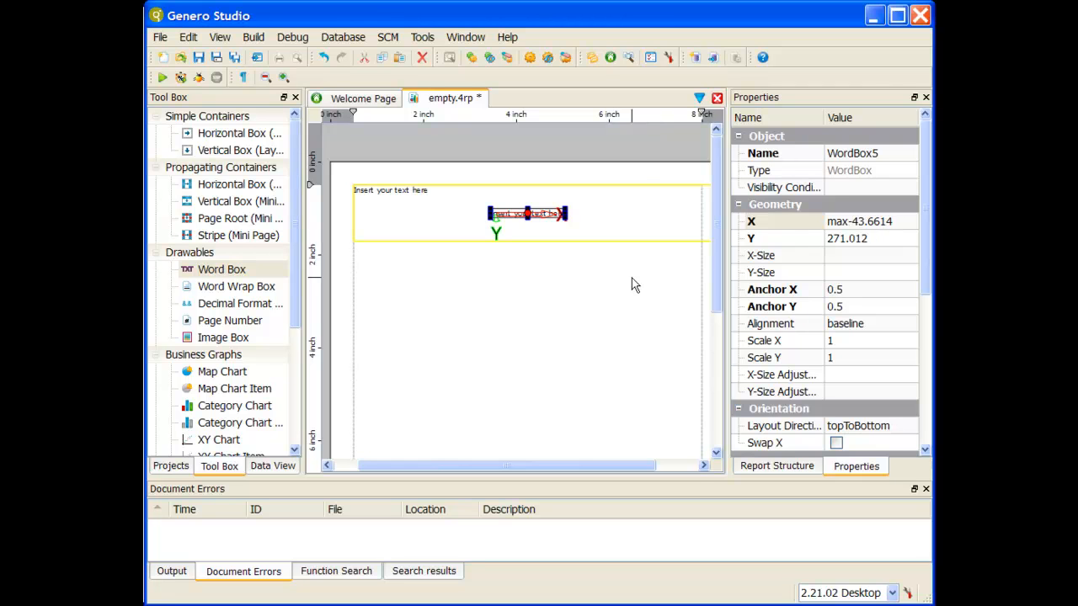
Step: Make the header mini page taller by stretching its lower edge to an X-Size of about 232
click(591, 242)
click(612, 242)
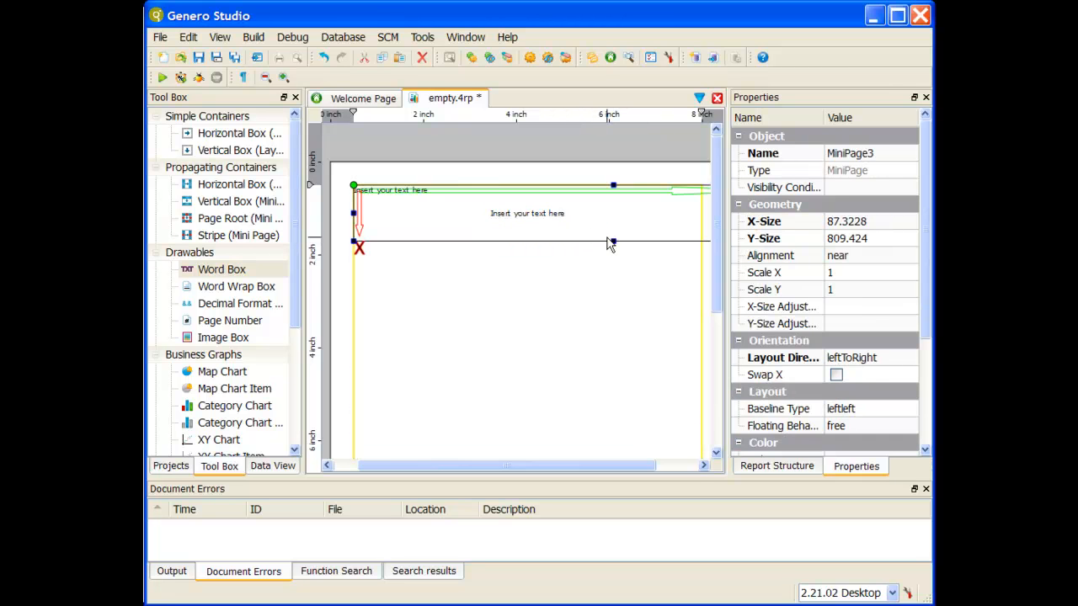
drag(612, 242, 561, 334)
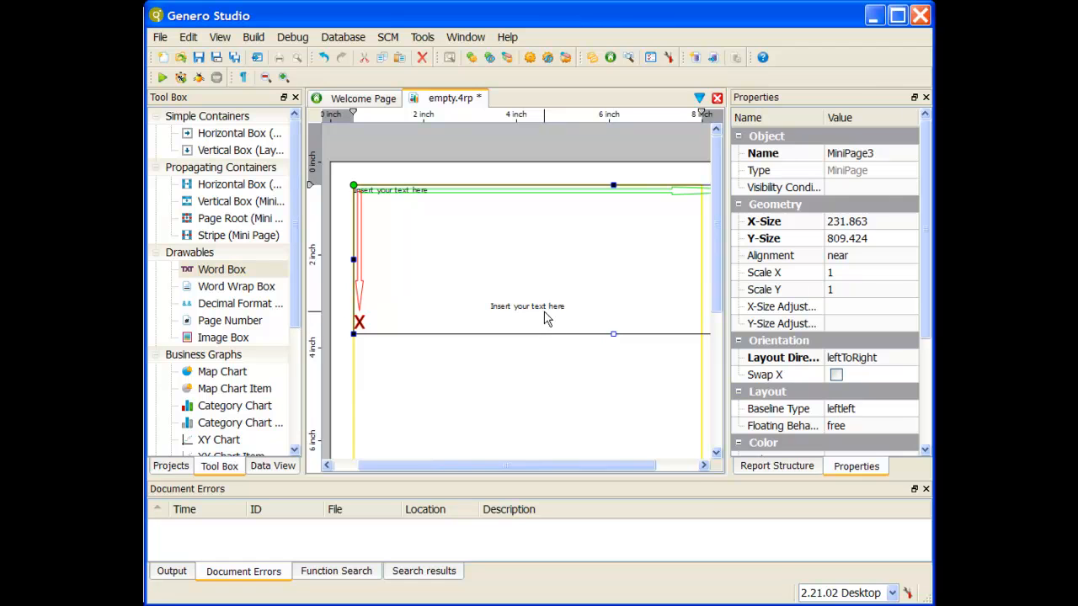
Step: Change the word box's vertical position to Proportional to Height
right_click(542, 308)
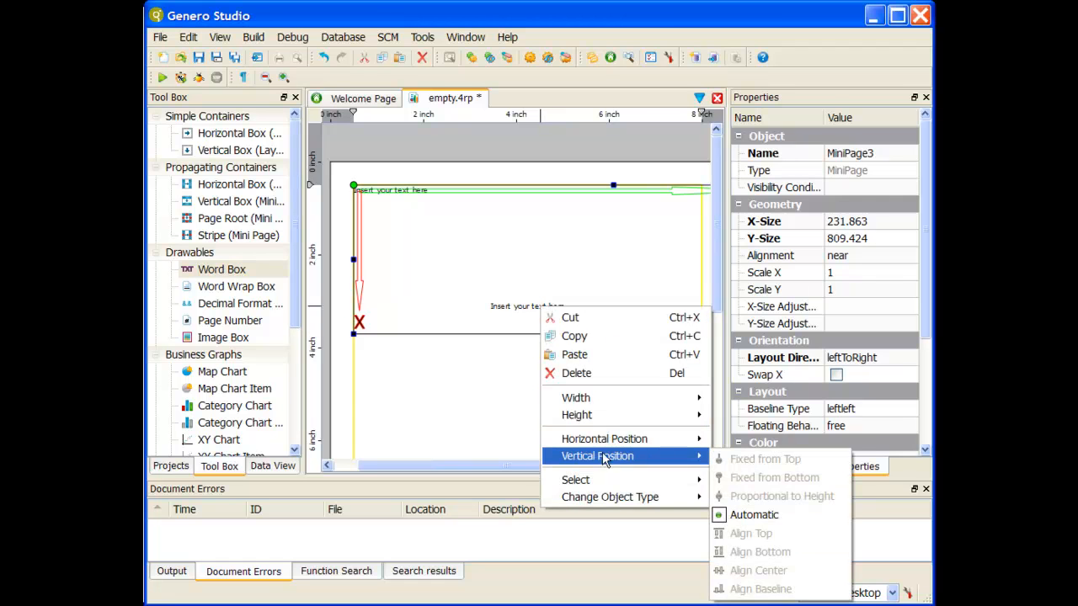
mouse_move(657, 439)
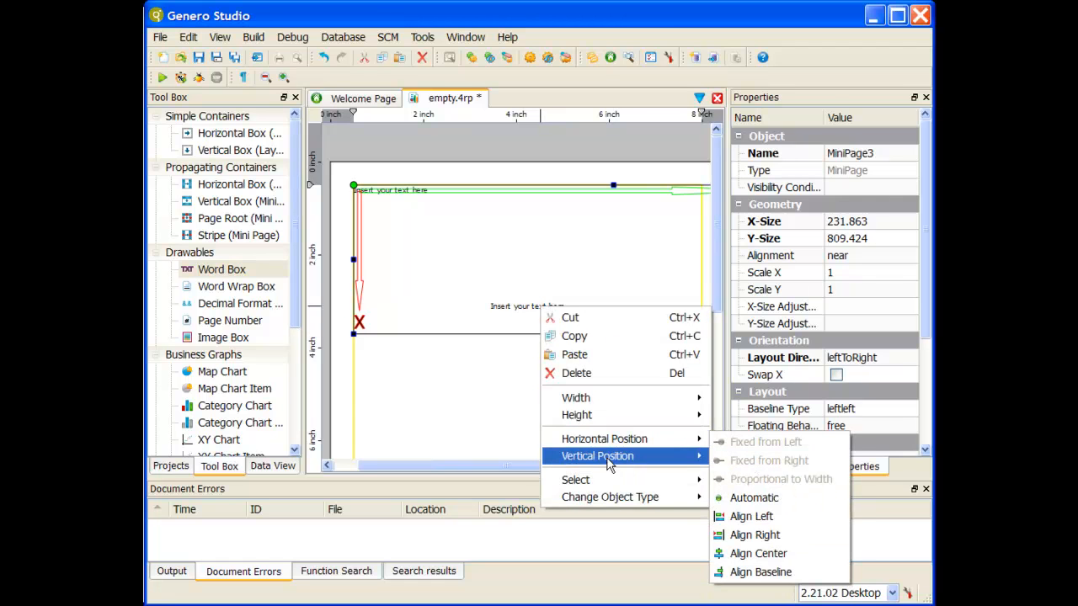
click(505, 314)
right_click(513, 310)
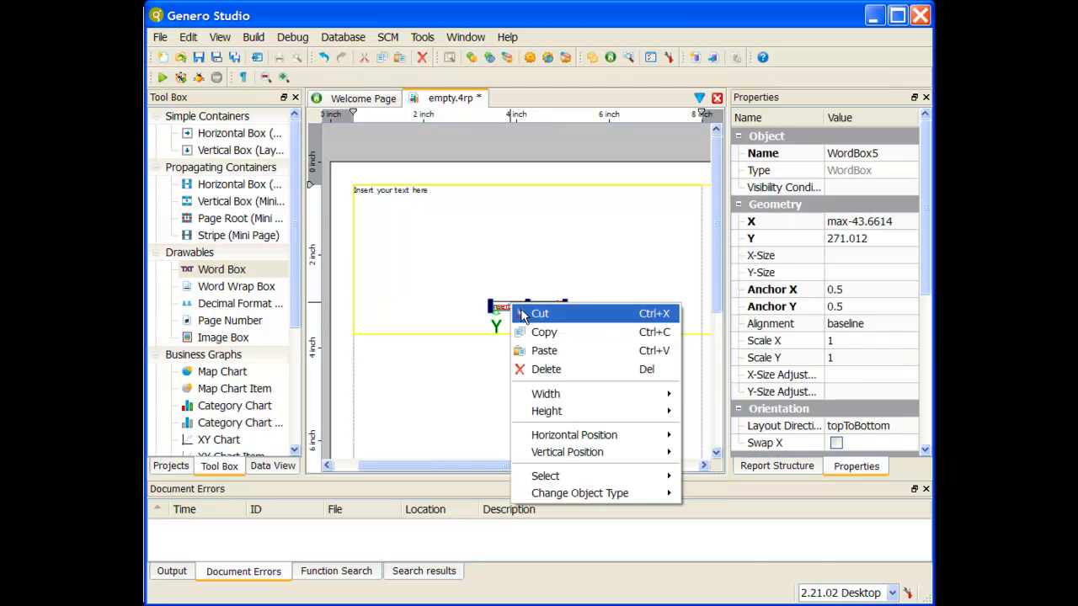
mouse_move(595, 448)
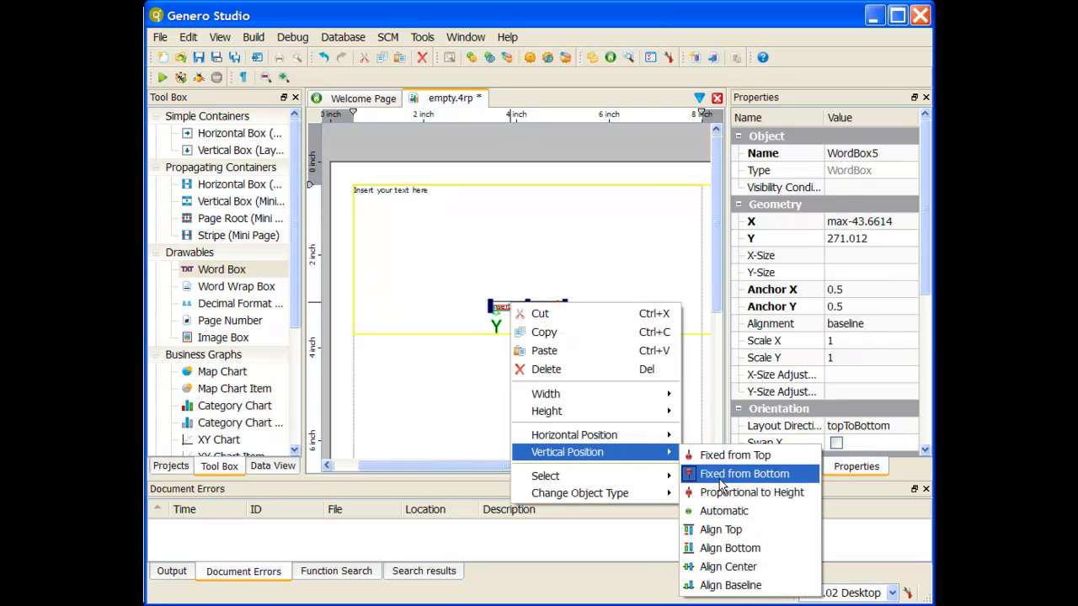
click(739, 497)
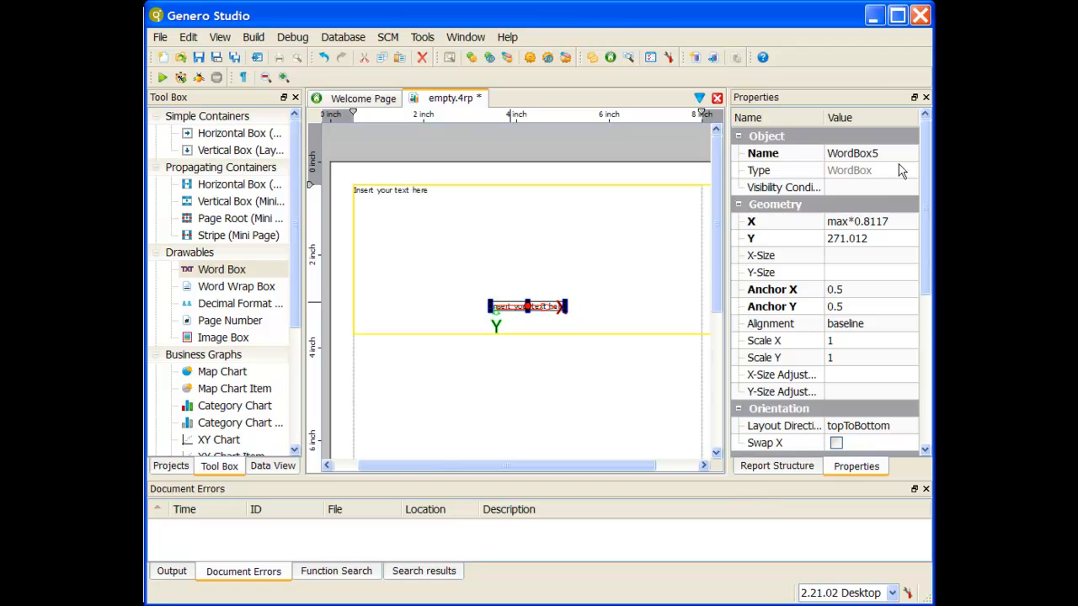
Step: Extend the header mini page's lower edge slightly to an X-Size of about 237
click(562, 342)
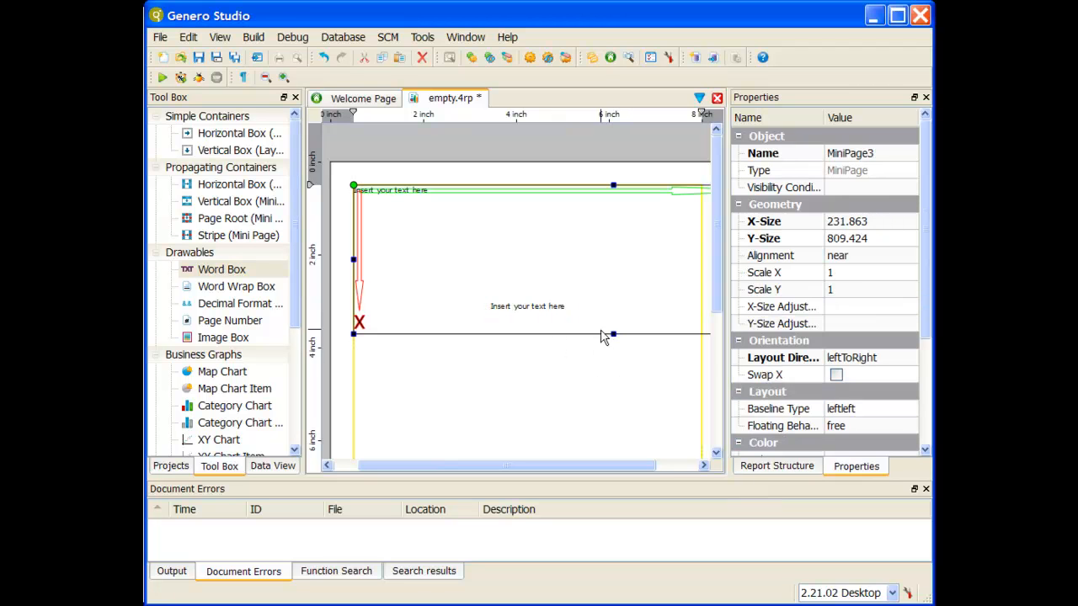
mouse_move(613, 335)
mouse_down()
mouse_move(583, 490)
mouse_move(595, 421)
mouse_move(594, 221)
mouse_move(595, 336)
mouse_up()
right_click(538, 310)
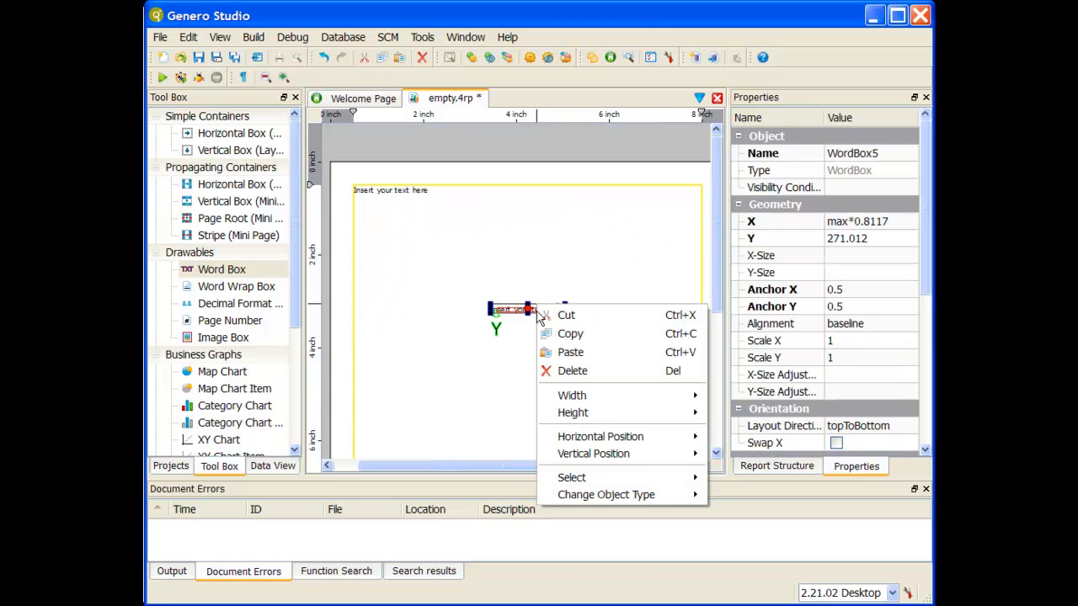
mouse_move(589, 409)
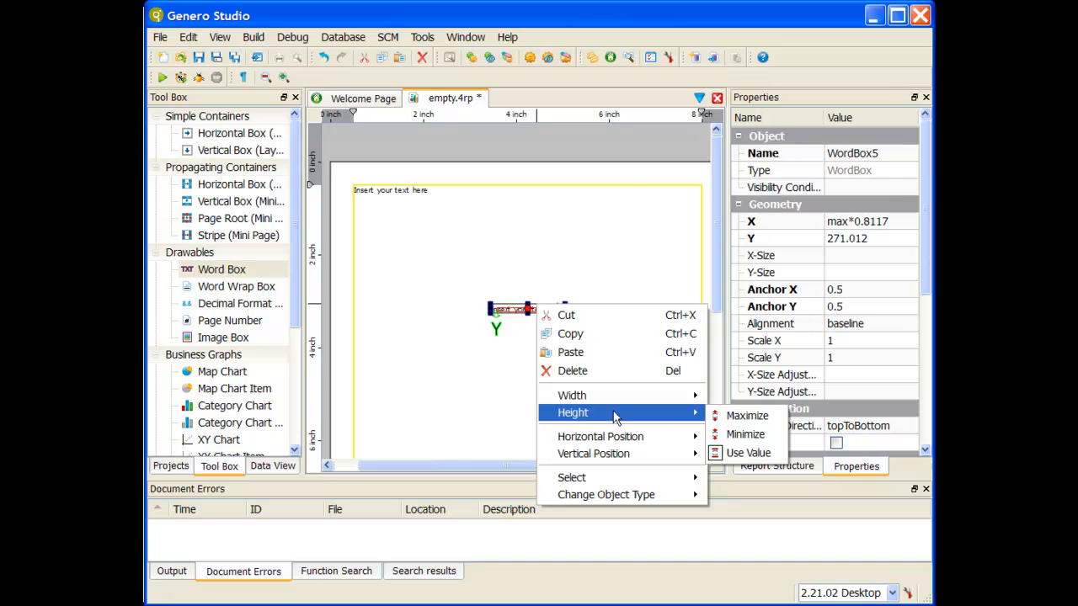
mouse_move(670, 462)
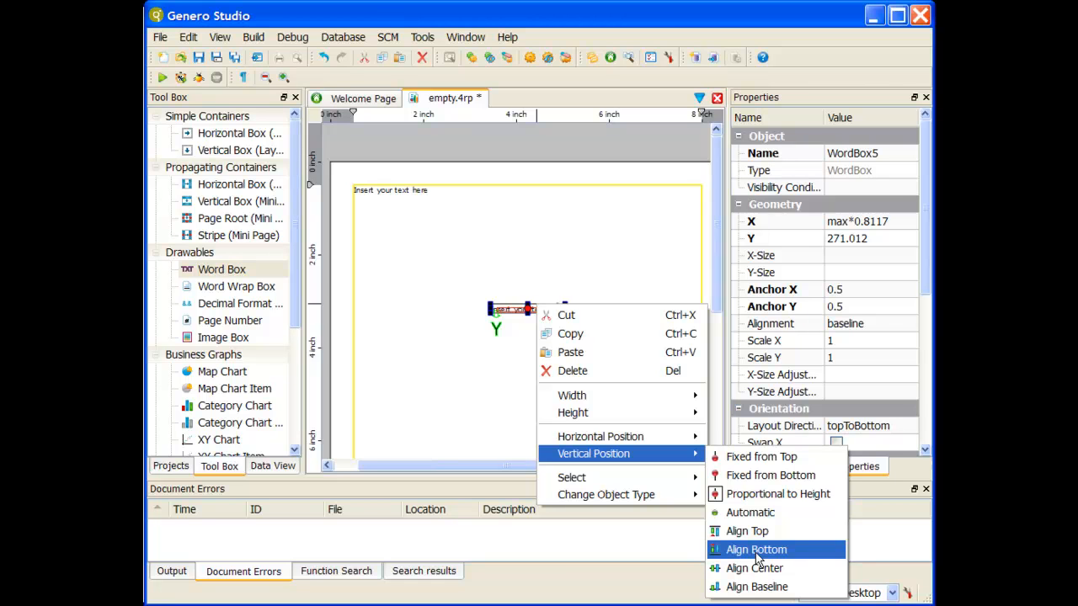
click(533, 218)
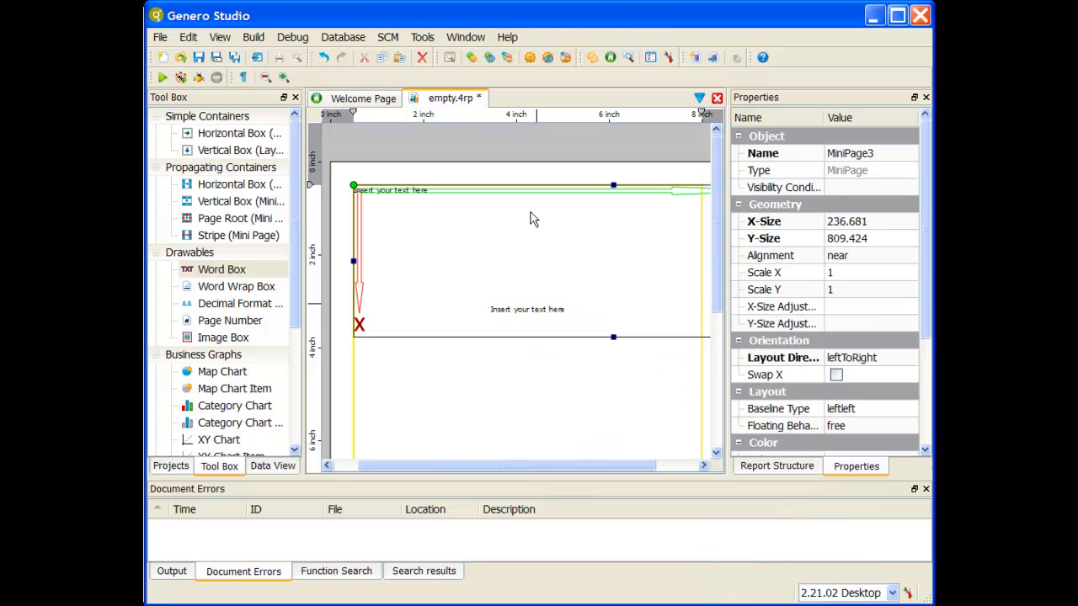
Step: Set the word box's vertical position to Align Top within the mini page
click(524, 314)
right_click(539, 308)
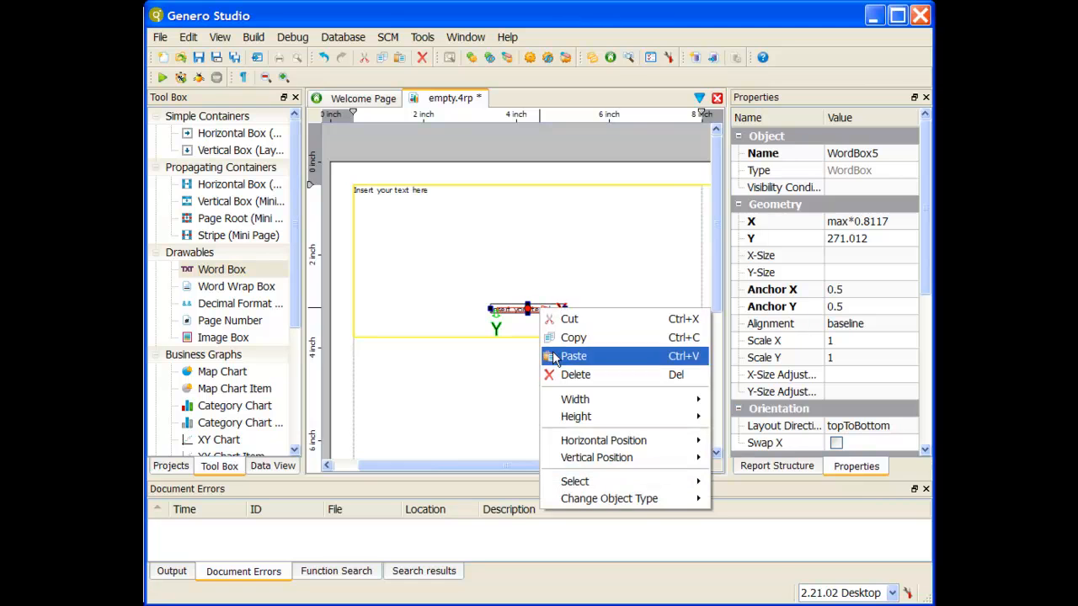
mouse_move(569, 458)
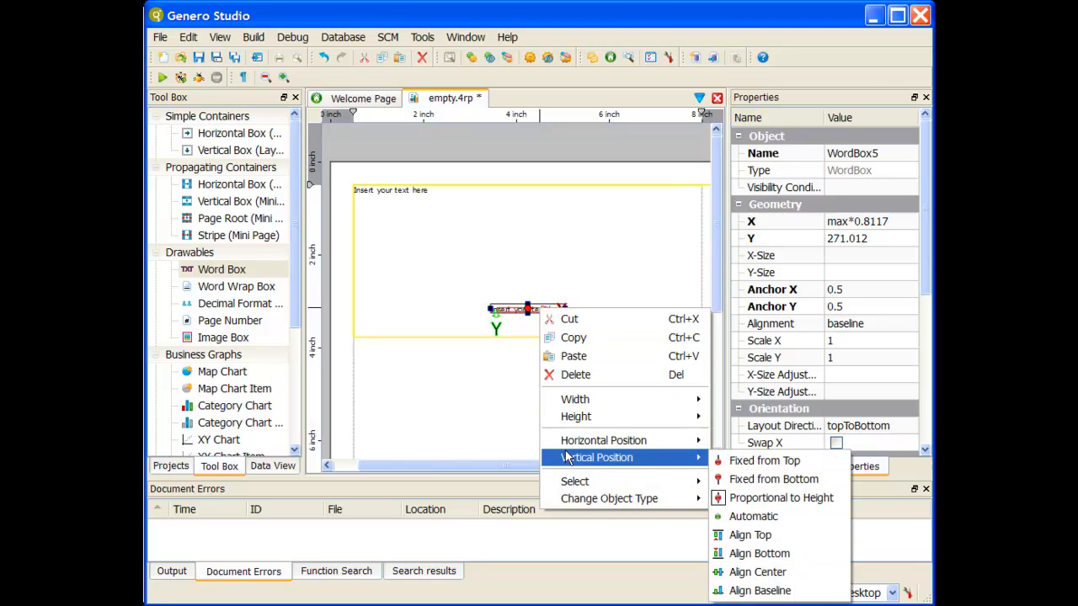
click(840, 536)
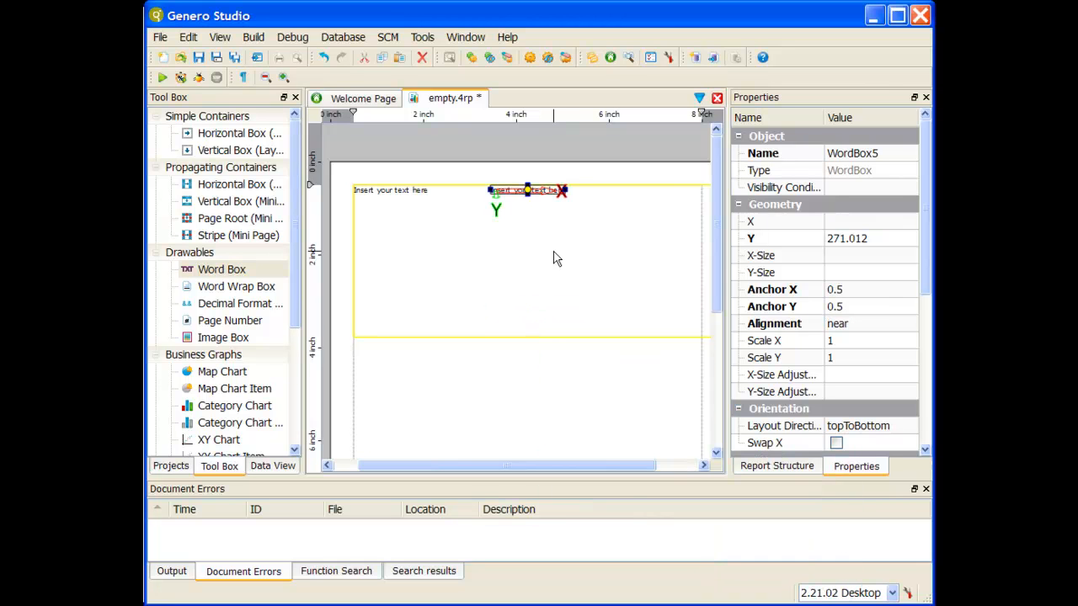
Step: Switch the word box's vertical position to Align Bottom within the mini page
right_click(546, 195)
mouse_move(640, 338)
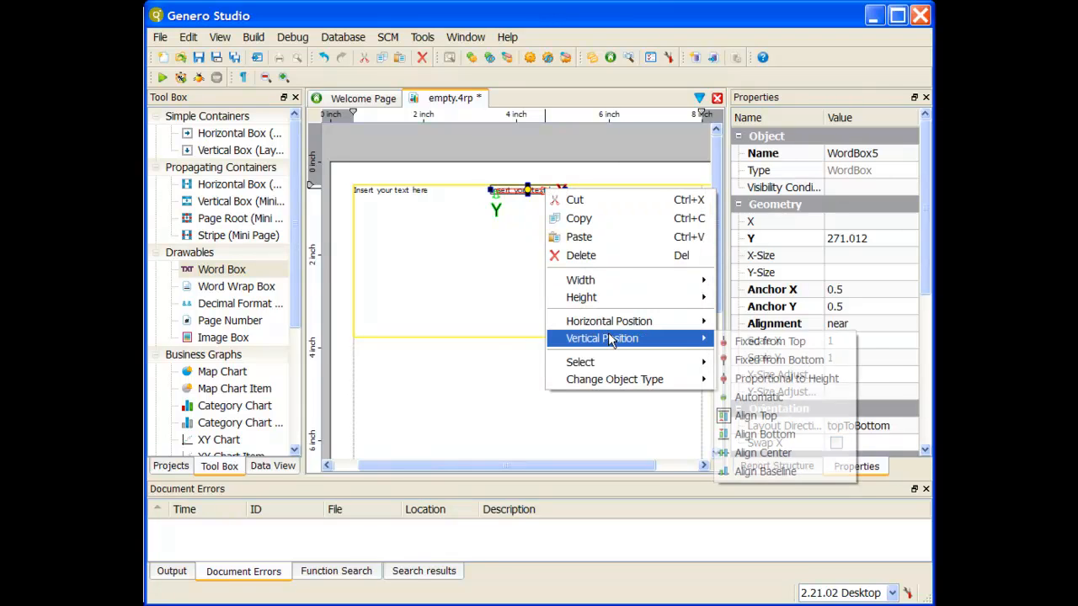
click(812, 434)
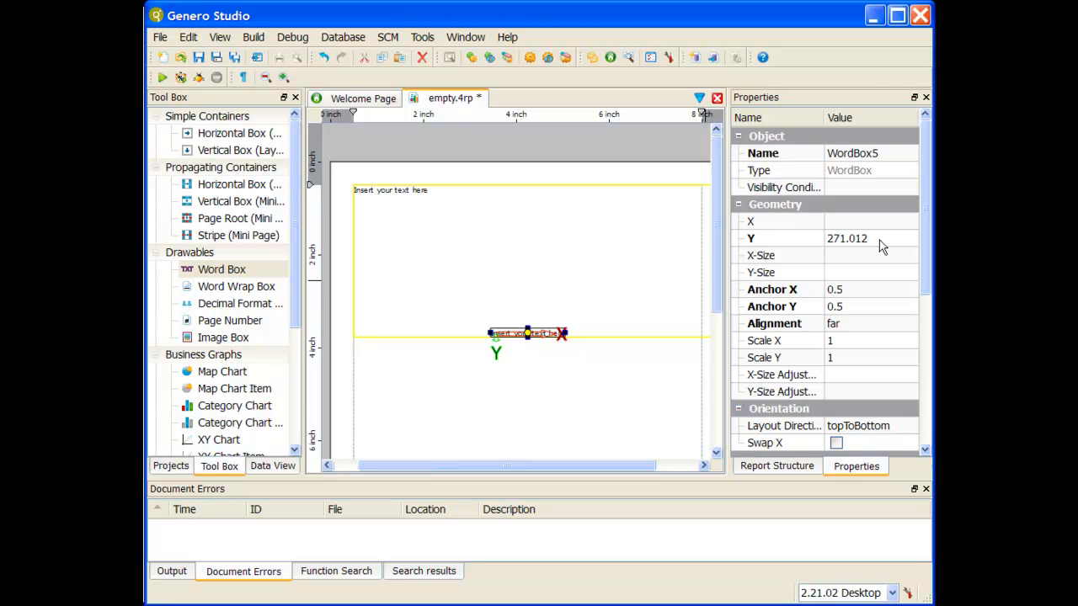
Step: Set the word box's vertical position to Align Center within the mini page
right_click(539, 333)
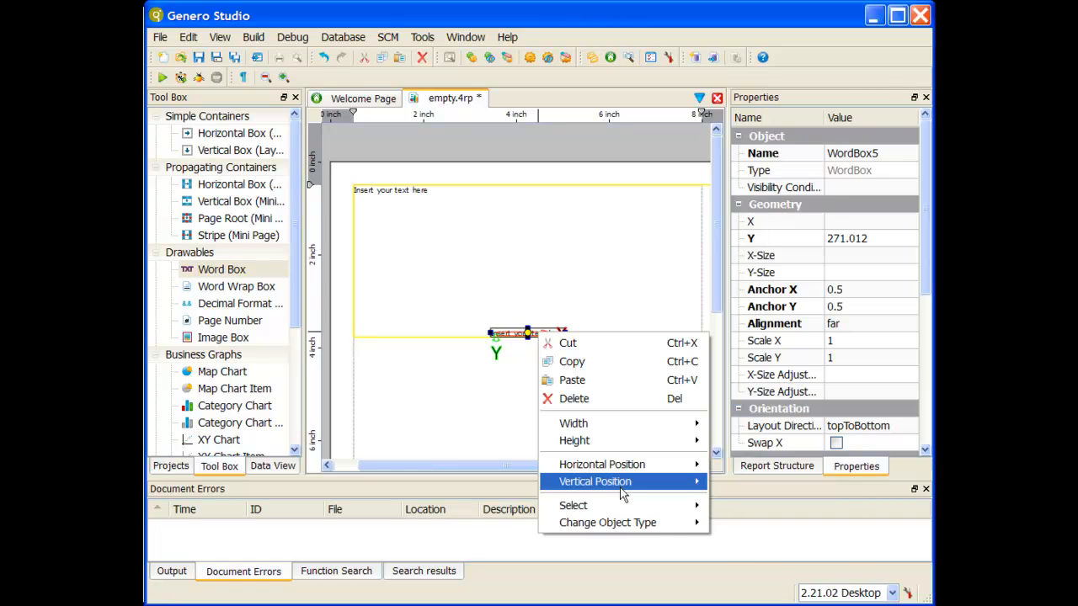
mouse_move(643, 487)
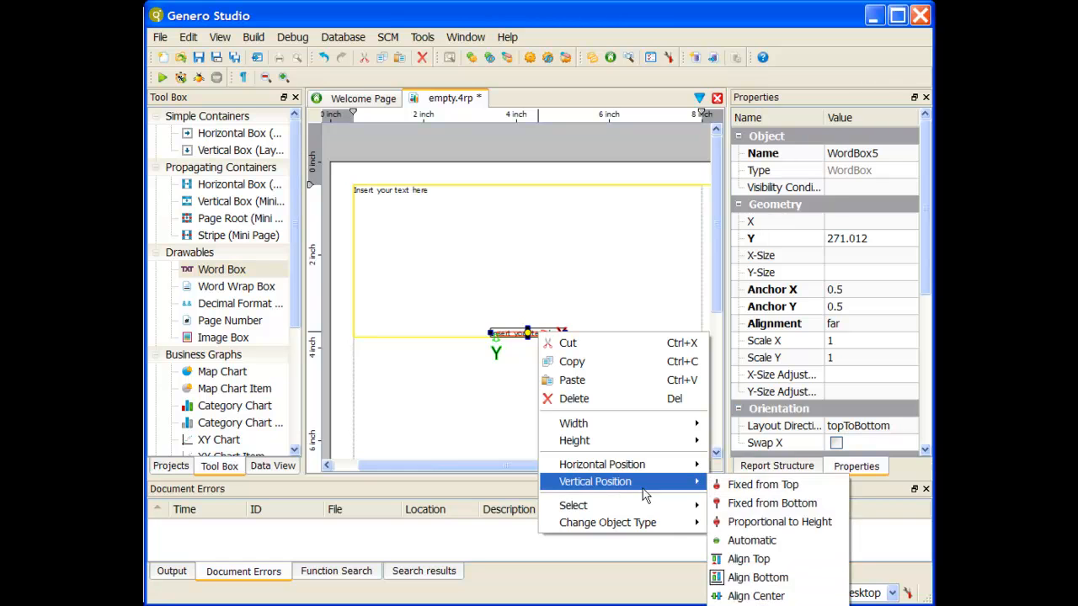
click(777, 595)
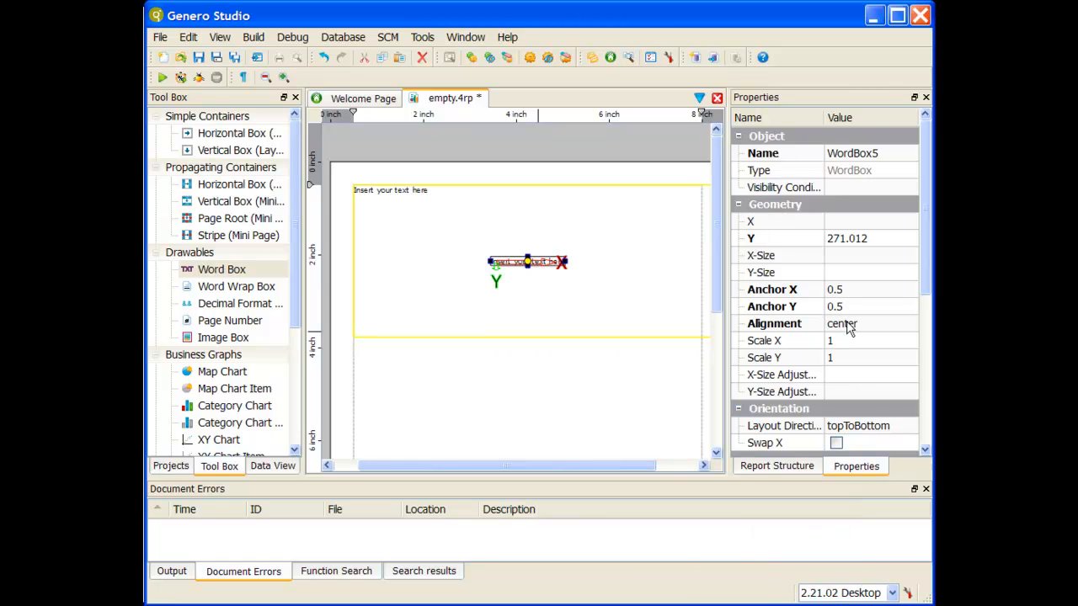
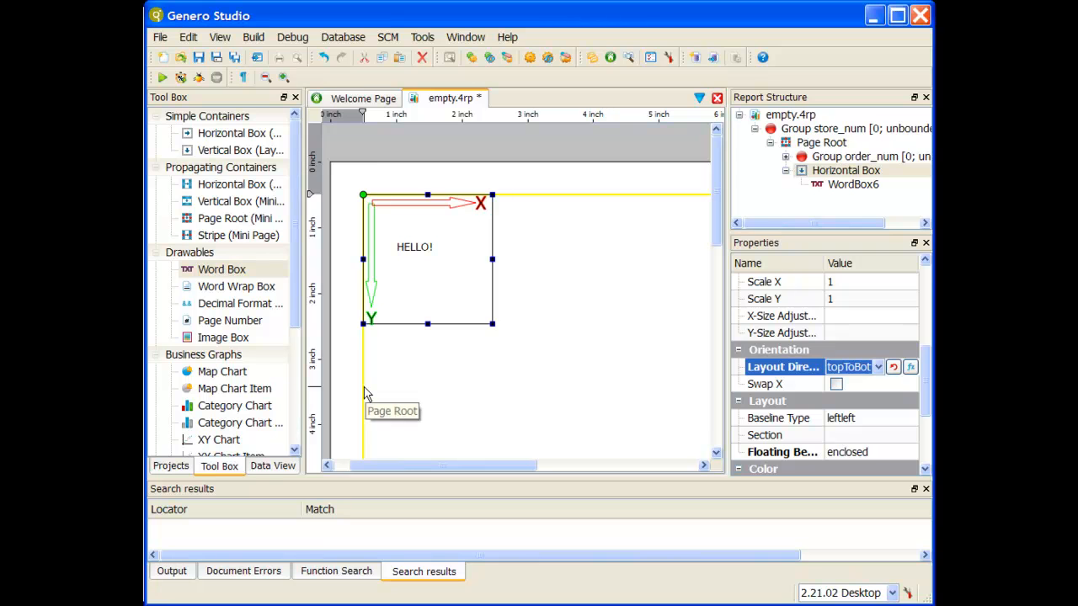
Step: Set the Y position of the HELLO! word box inside the Horizontal Box to 3cm
click(417, 247)
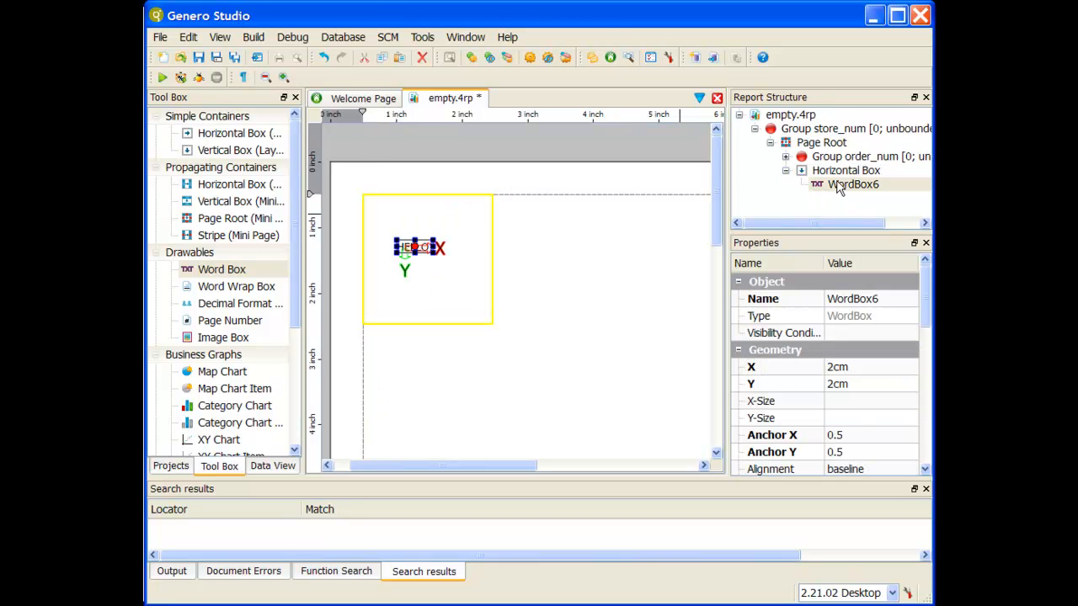
click(842, 187)
click(849, 367)
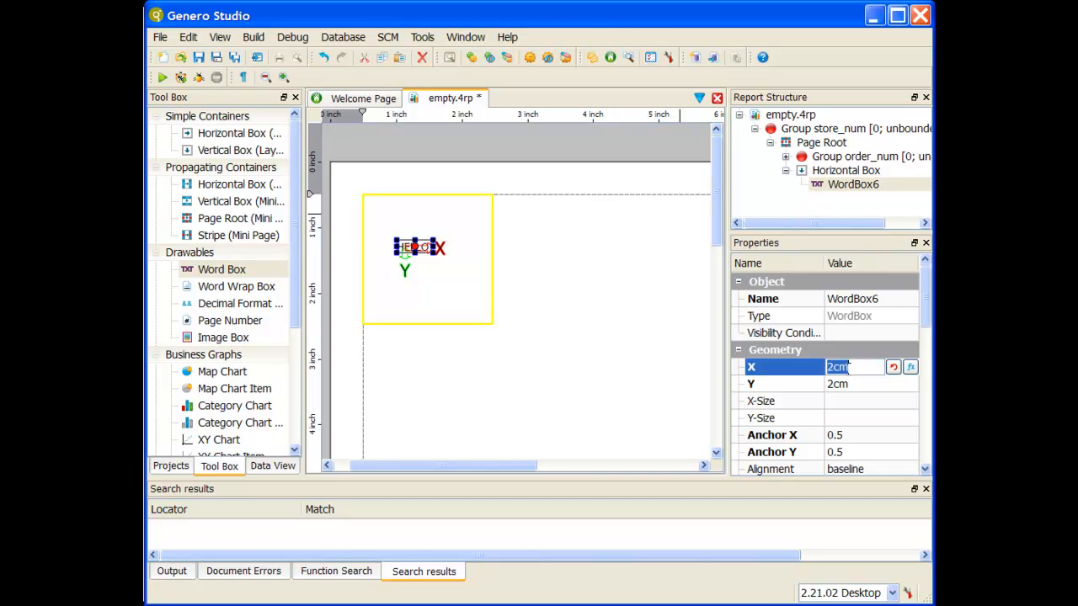
click(848, 384)
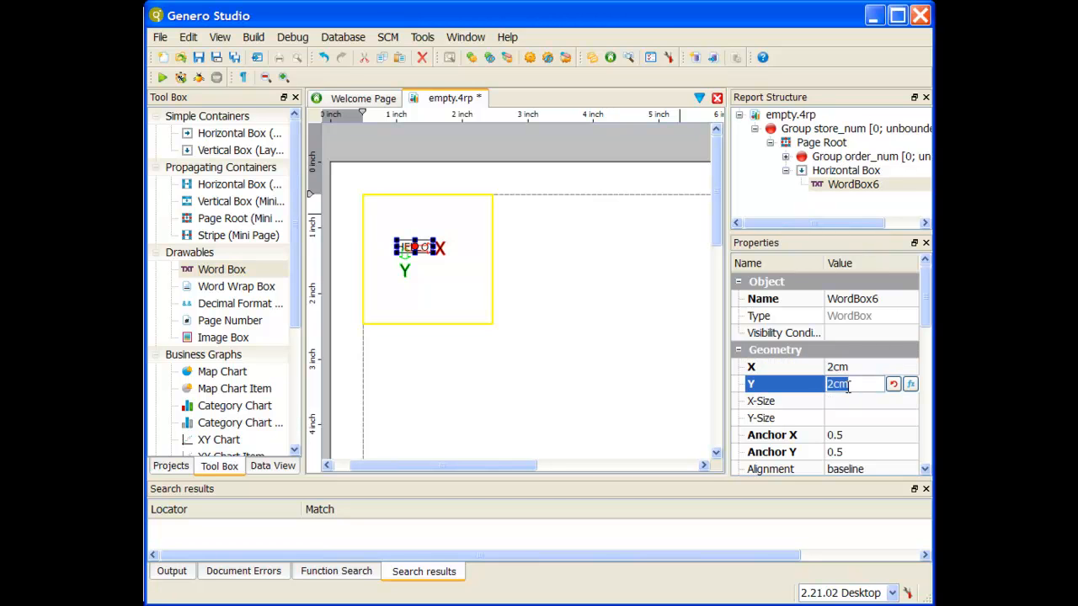
text(3)
key(Return)
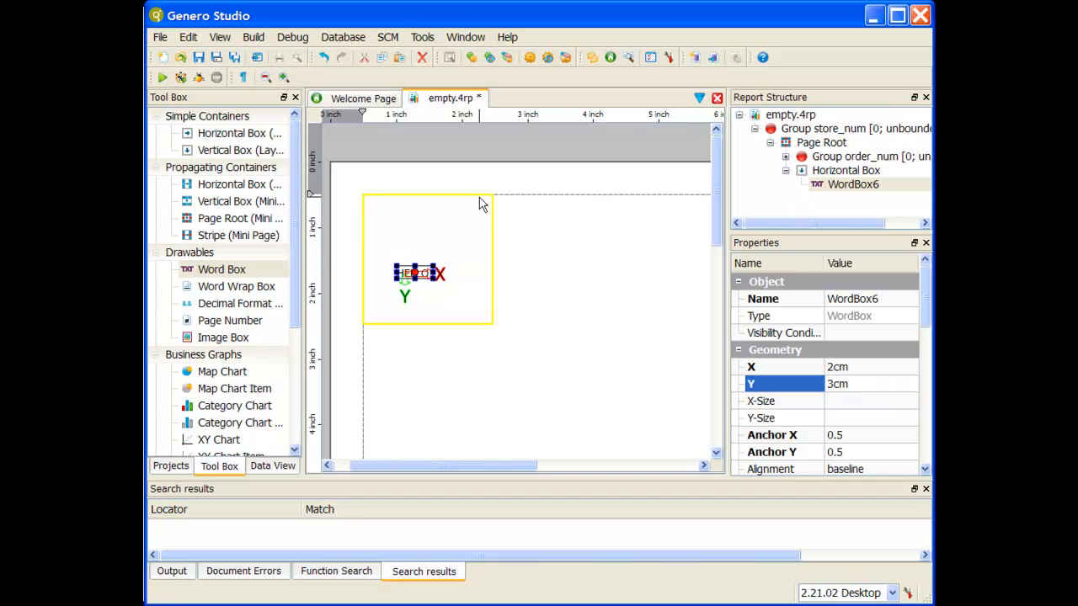
Step: Stretch the Horizontal Box's lower edge downward to a Y-Size of about 168
click(832, 386)
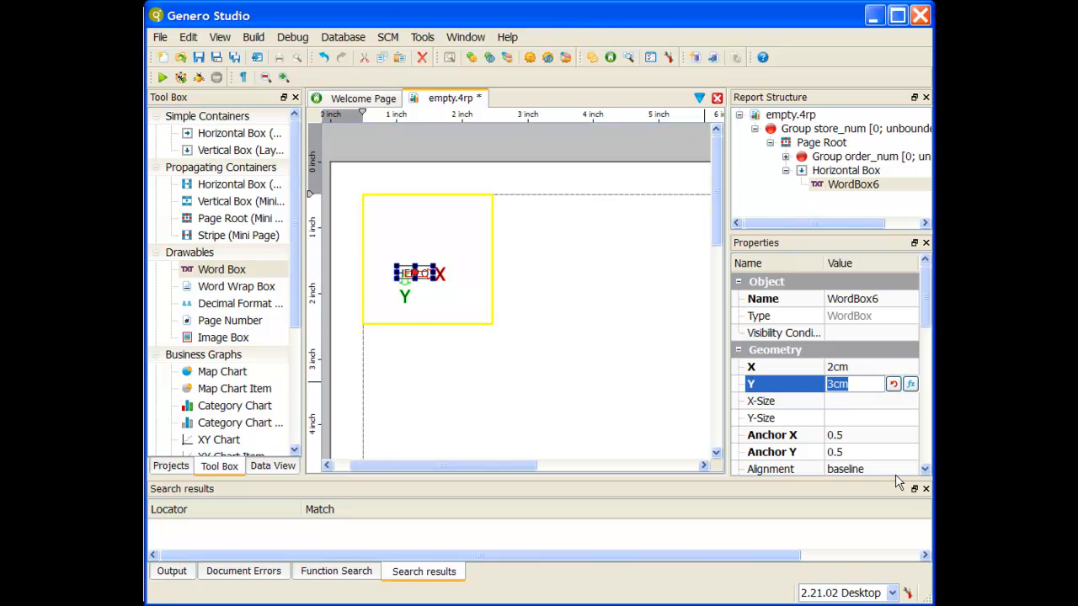
click(697, 405)
click(437, 280)
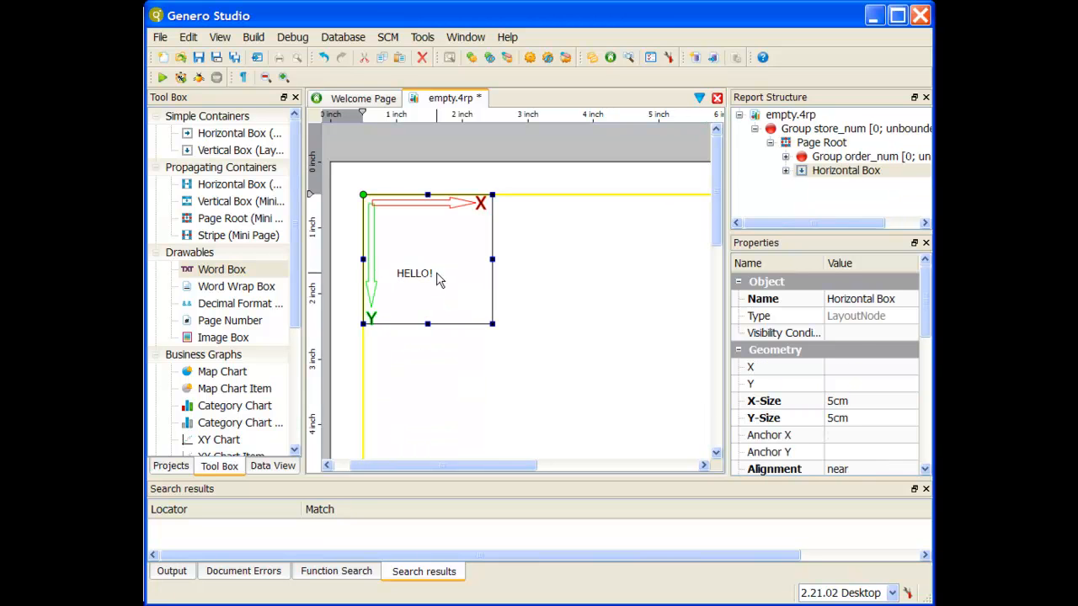
drag(427, 323, 455, 347)
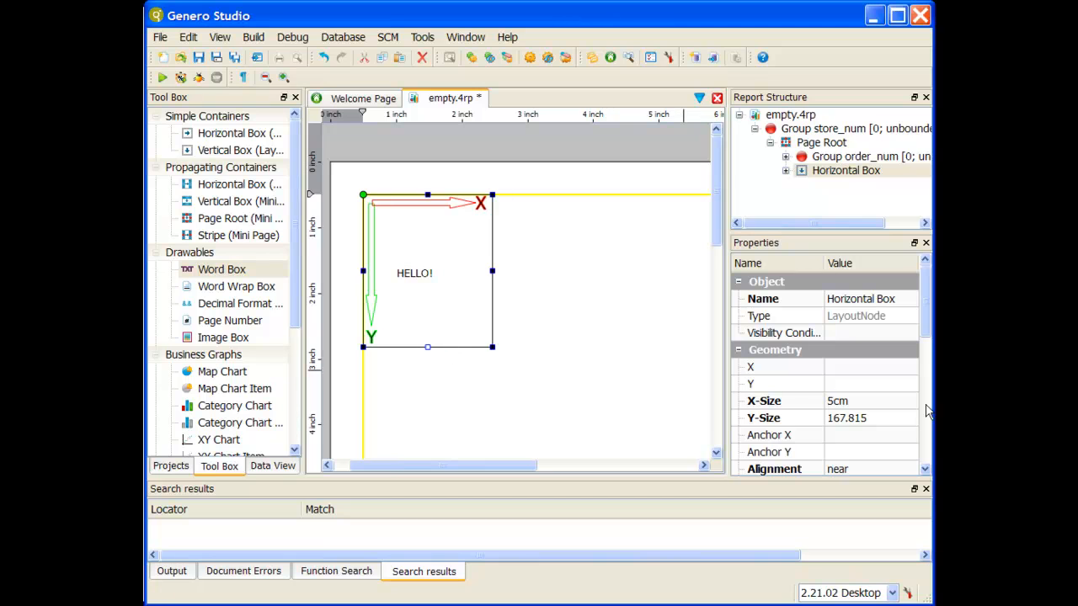
Step: Set the Horizontal Box's Y-Size to 5cm
click(889, 424)
text(5cm)
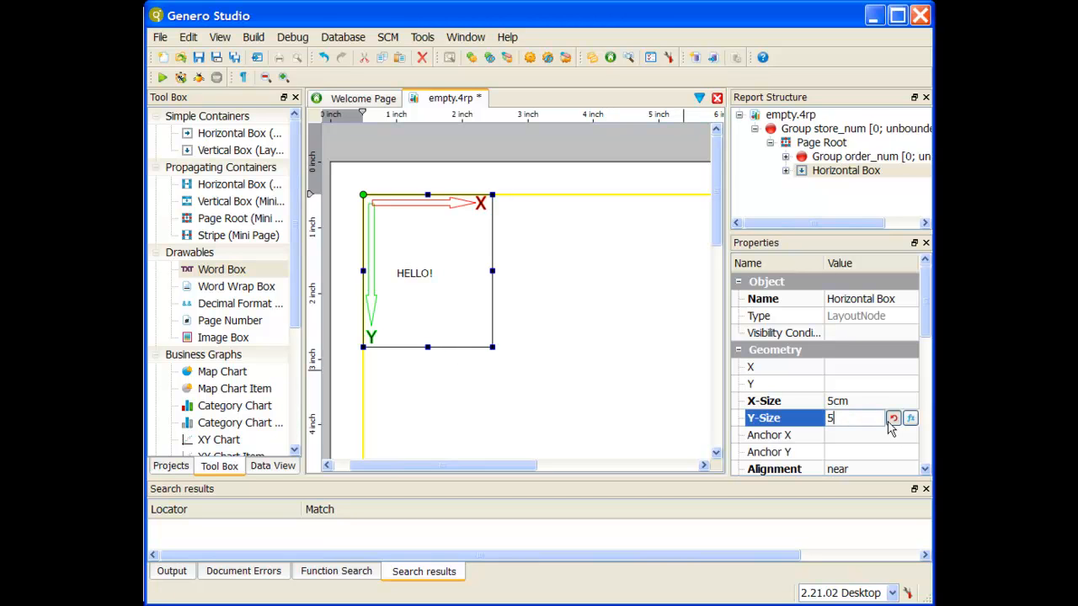
key(Return)
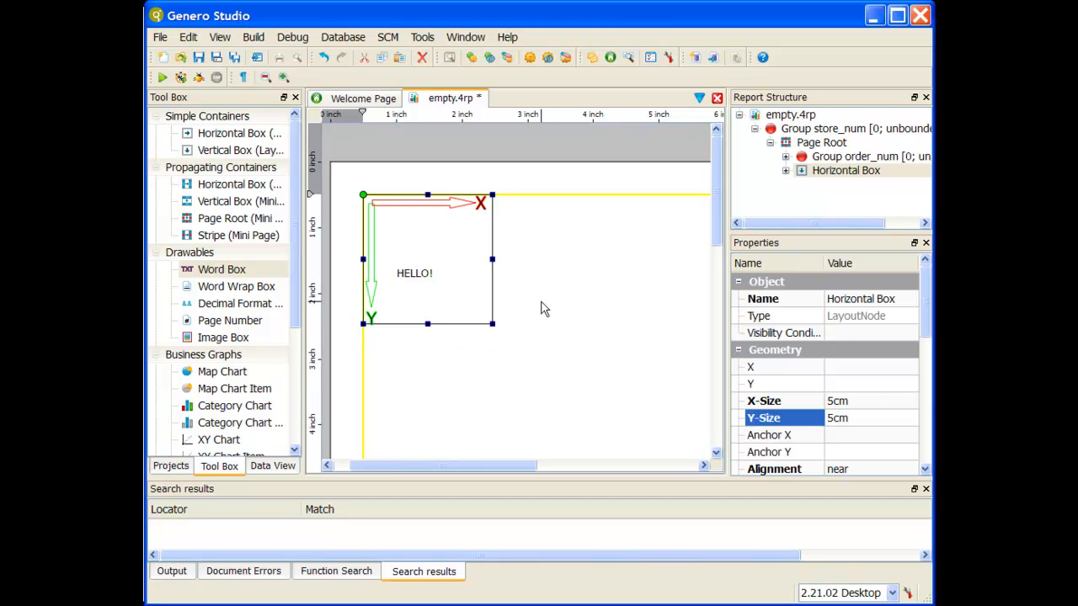
Step: Set the Y position of the HELLO! word box inside the Horizontal Box to max-2cm
click(428, 278)
click(845, 388)
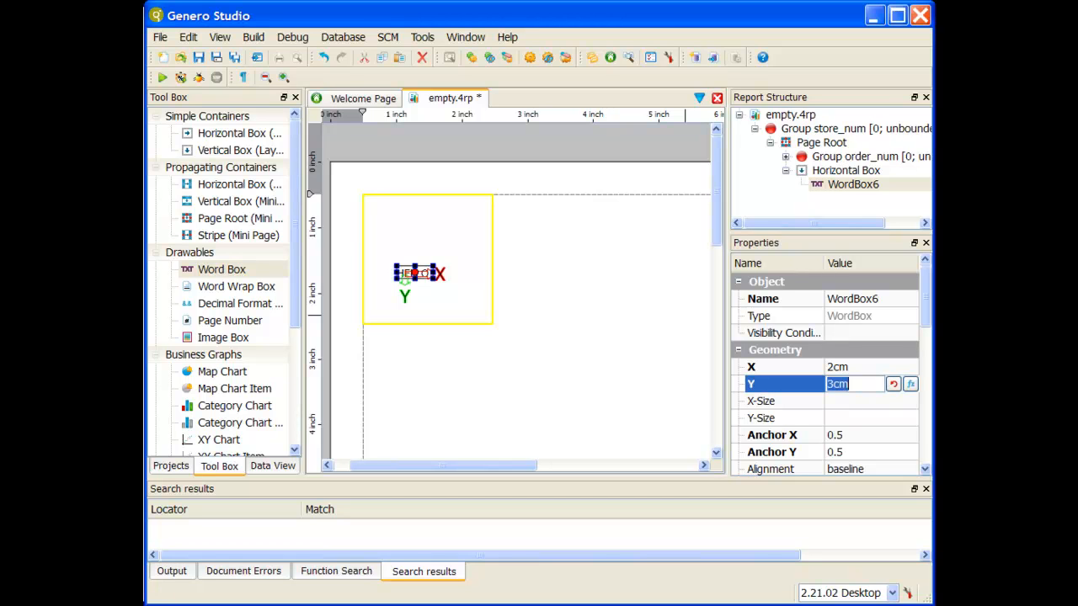
text(max-2)
key(Return)
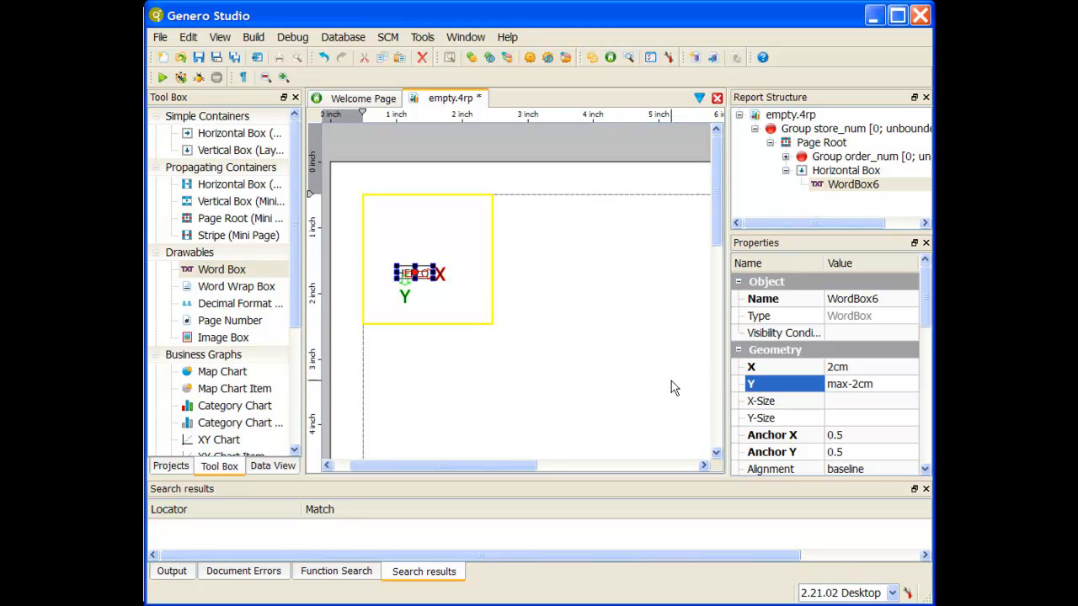
Step: Stretch the Horizontal Box's lower edge downward to a Y-Size of about 267 and select its word box in the report structure
click(480, 325)
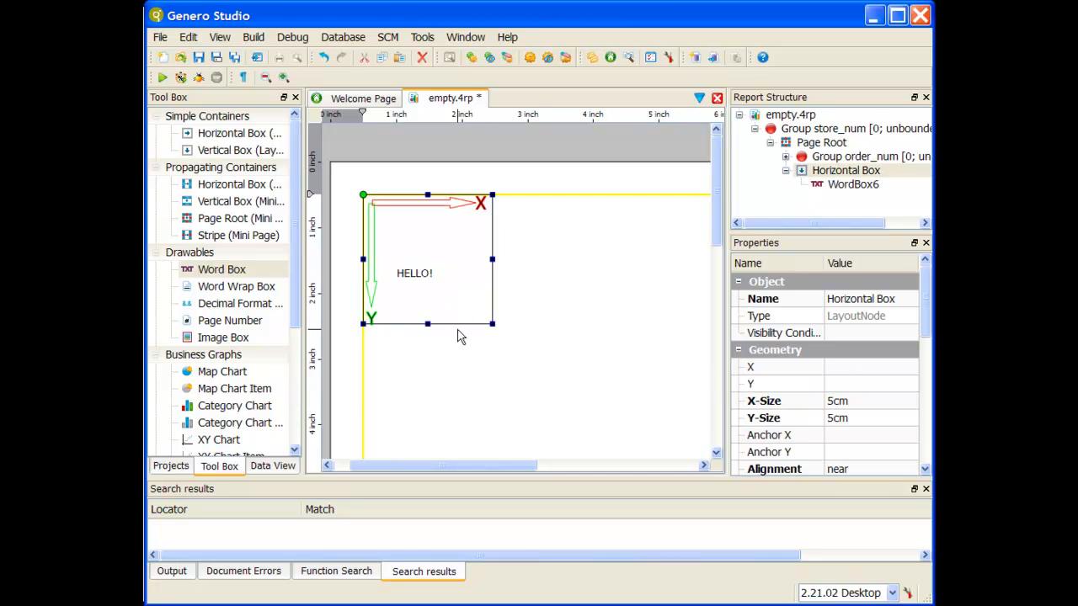
drag(428, 323, 426, 437)
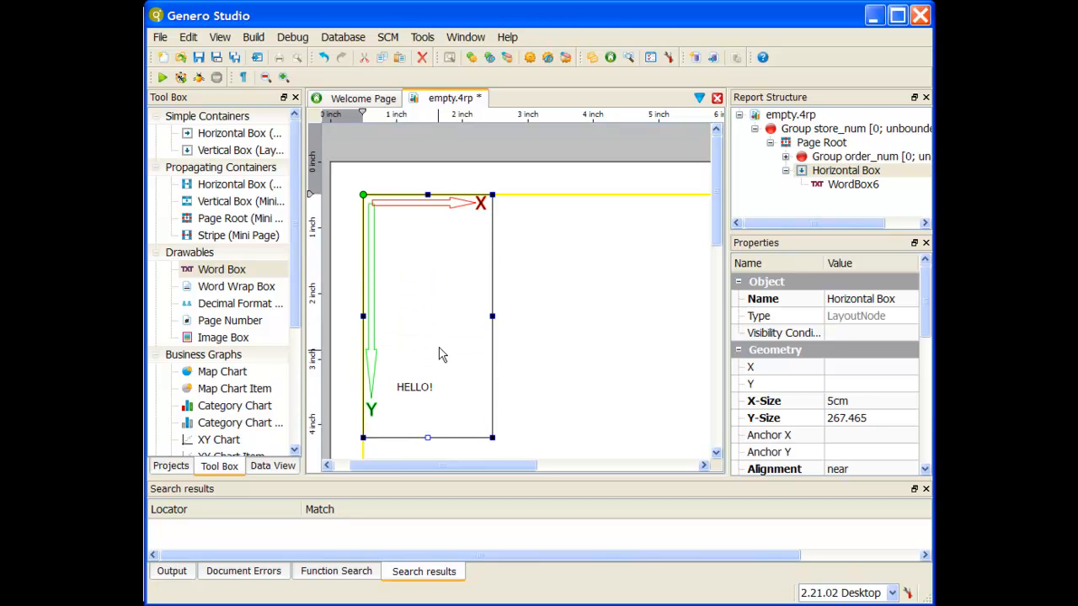
click(842, 186)
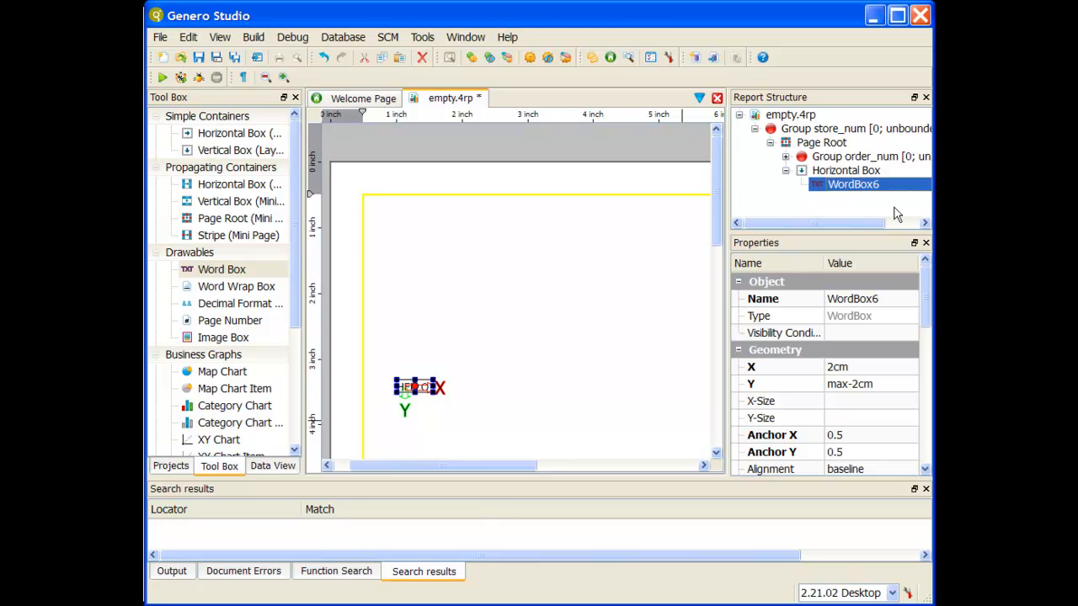
Step: Set the Y-Size of the stretched Horizontal Box back to 5cm
click(843, 171)
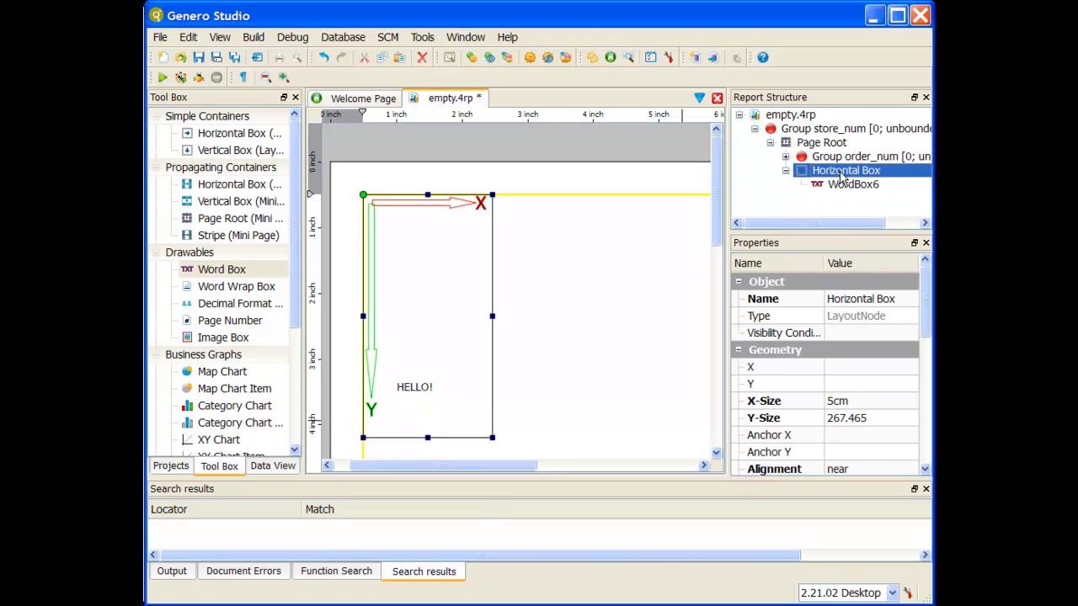
click(859, 419)
text(5cm)
key(Return)
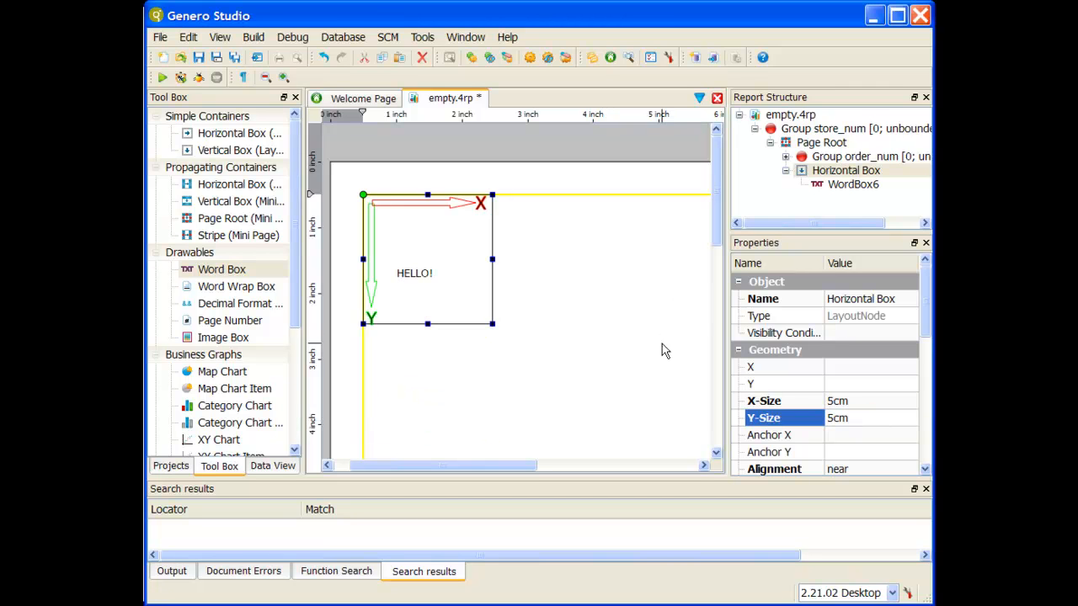
Step: Set the Y position of the HELLO! word box to max*0.6
click(413, 280)
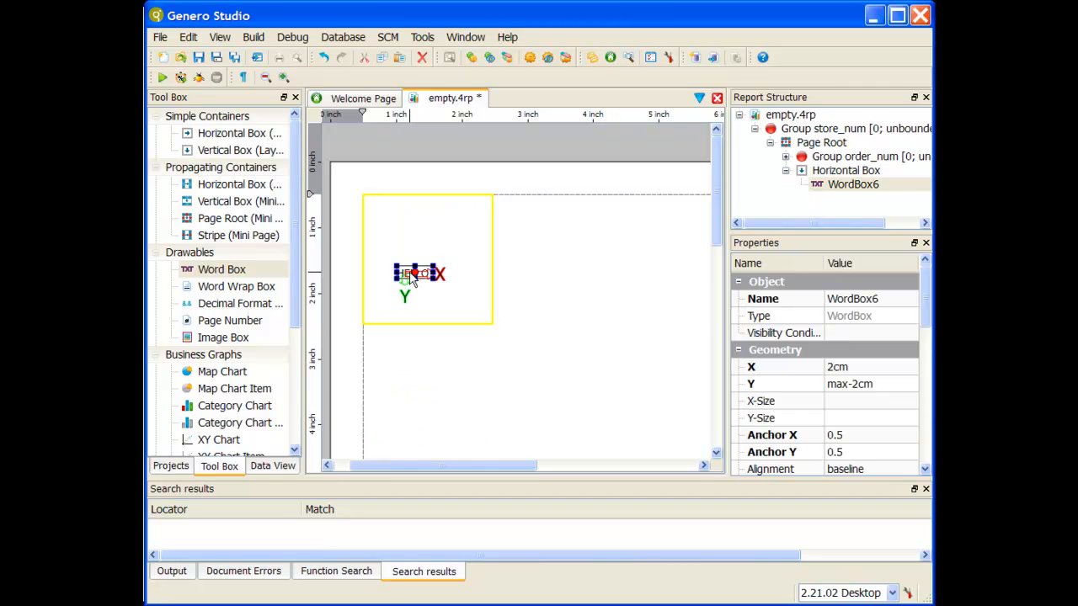
click(859, 384)
click(878, 383)
drag(879, 383, 849, 384)
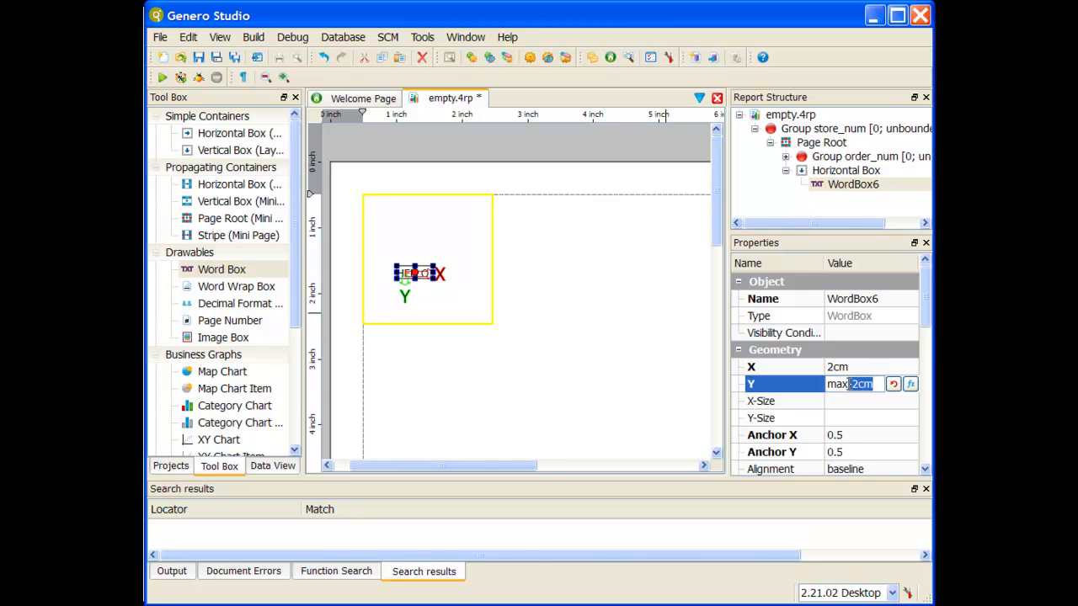
key(BackSpace)
text(*0.6)
key(Return)
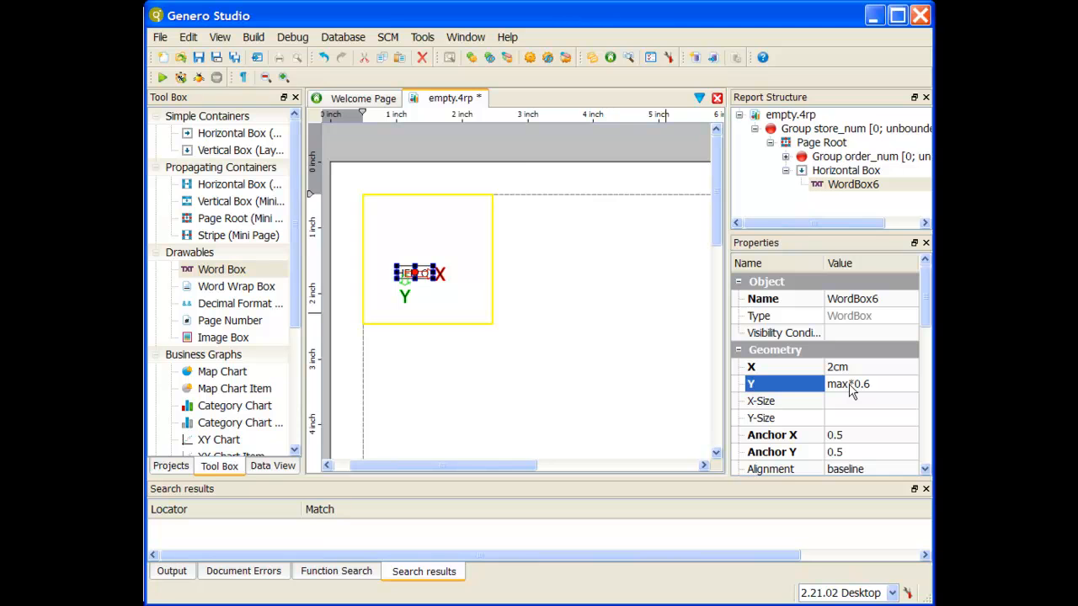
Step: Resize the Horizontal Box by its lower edge to a Y-Size of about 130
click(463, 334)
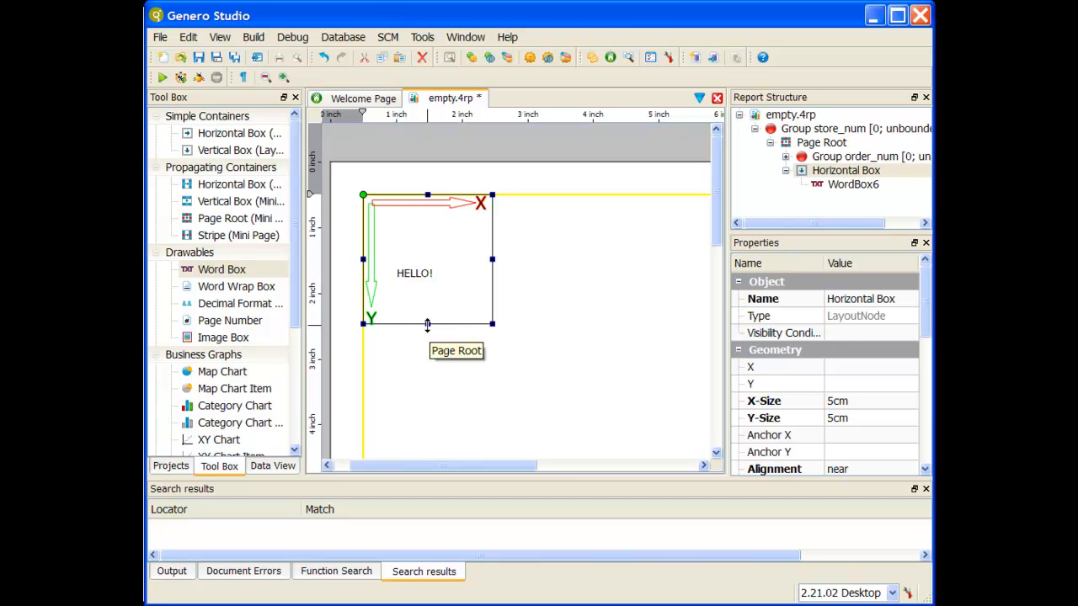
drag(428, 325, 450, 312)
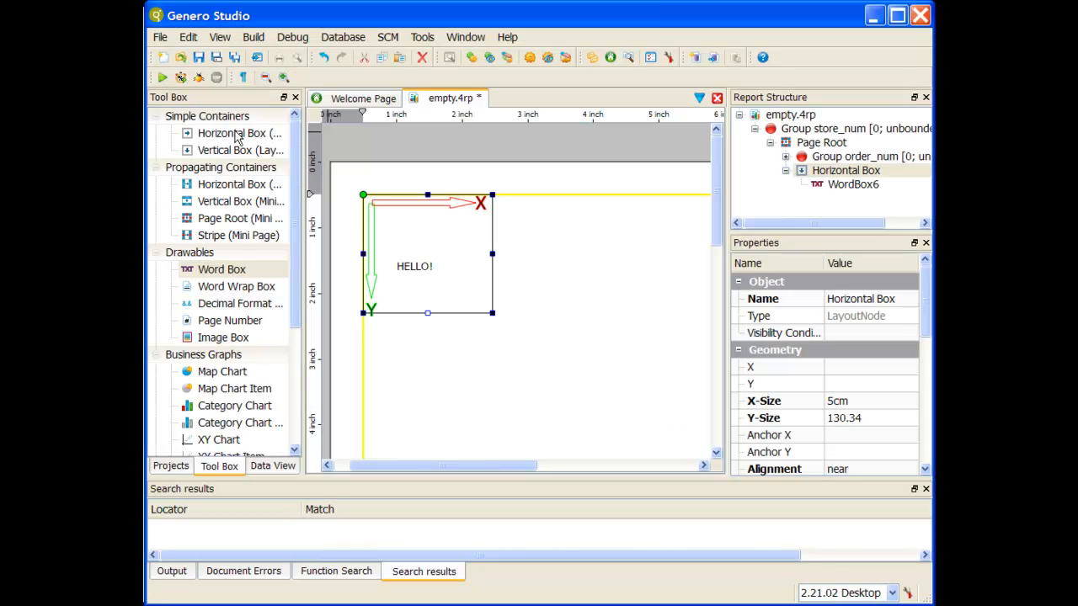
Step: Open the order-list-example.4rp report from the project's reports folder
click(168, 470)
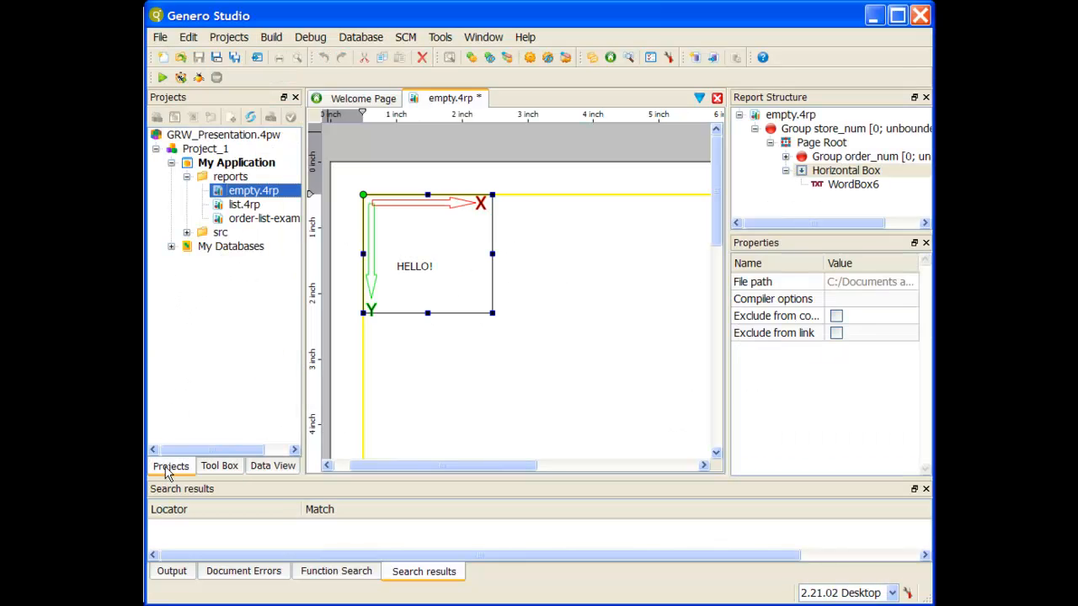
click(255, 221)
double_click(256, 221)
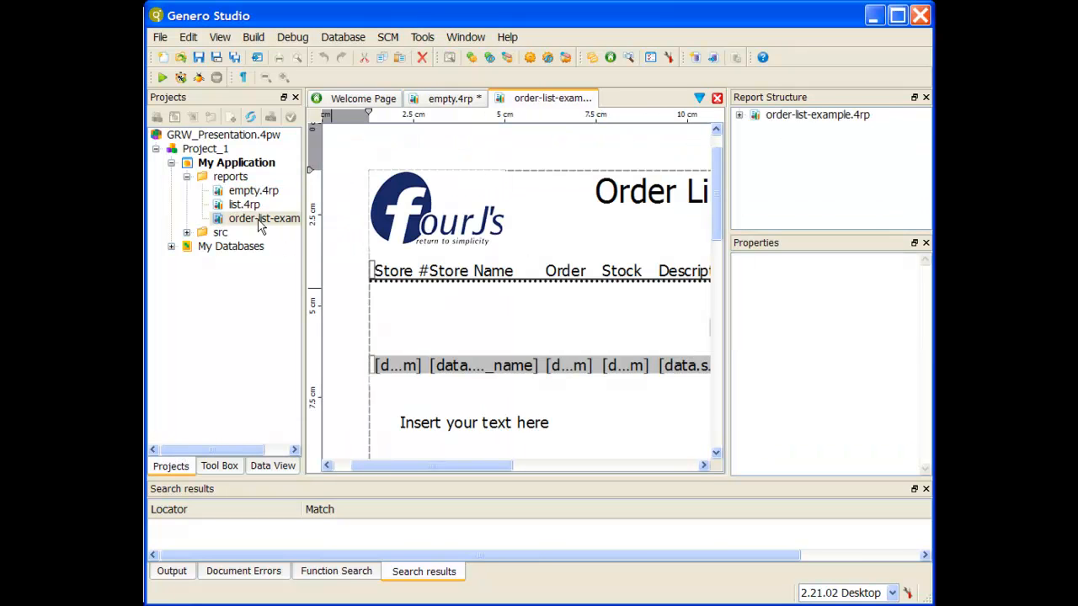
Step: Expand the report structure down to the Page Root's children and set the Page Root's font name to Algerian
double_click(752, 121)
click(784, 133)
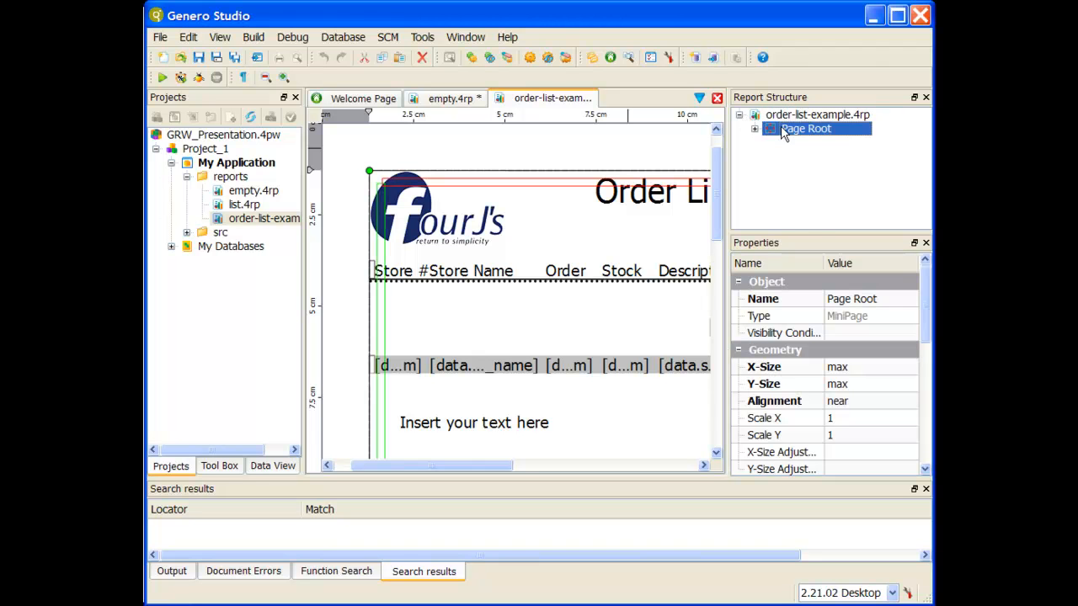
click(759, 129)
scroll(844, 381, down, 5)
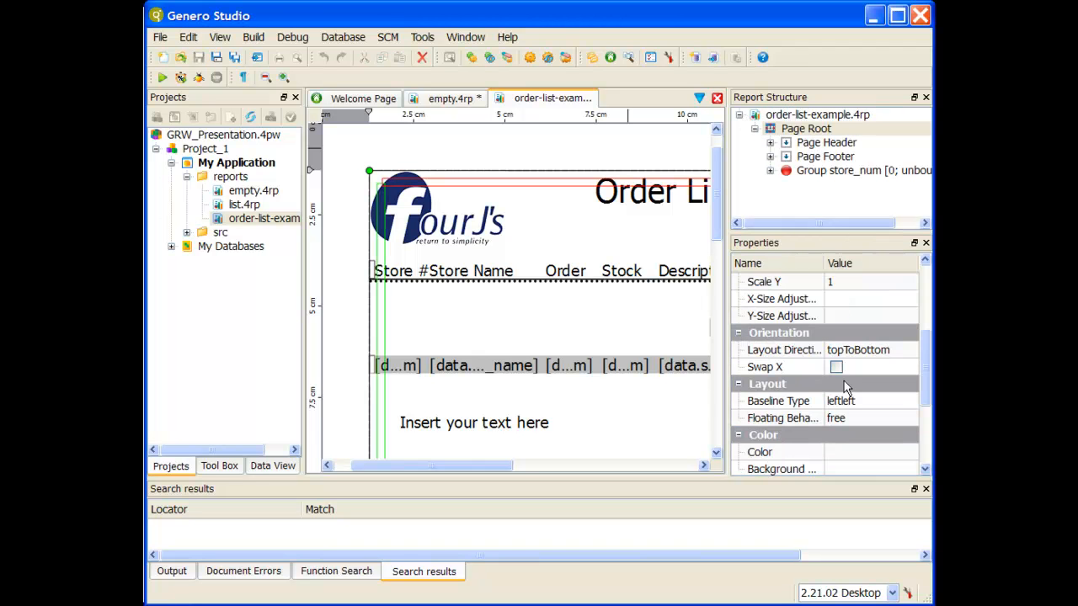
scroll(844, 381, down, 1)
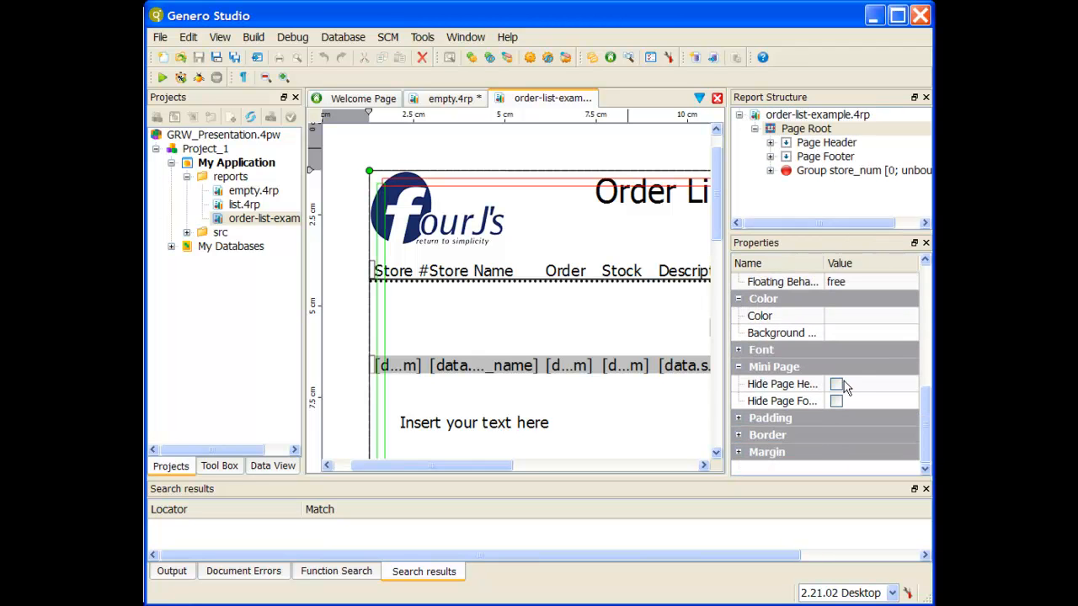
click(746, 350)
click(740, 350)
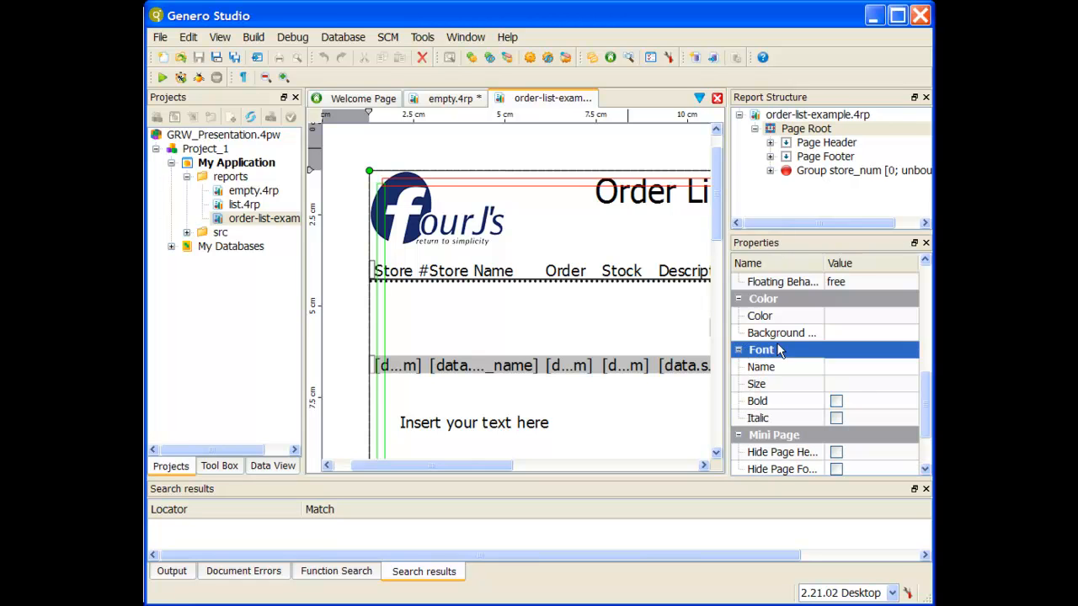
click(844, 373)
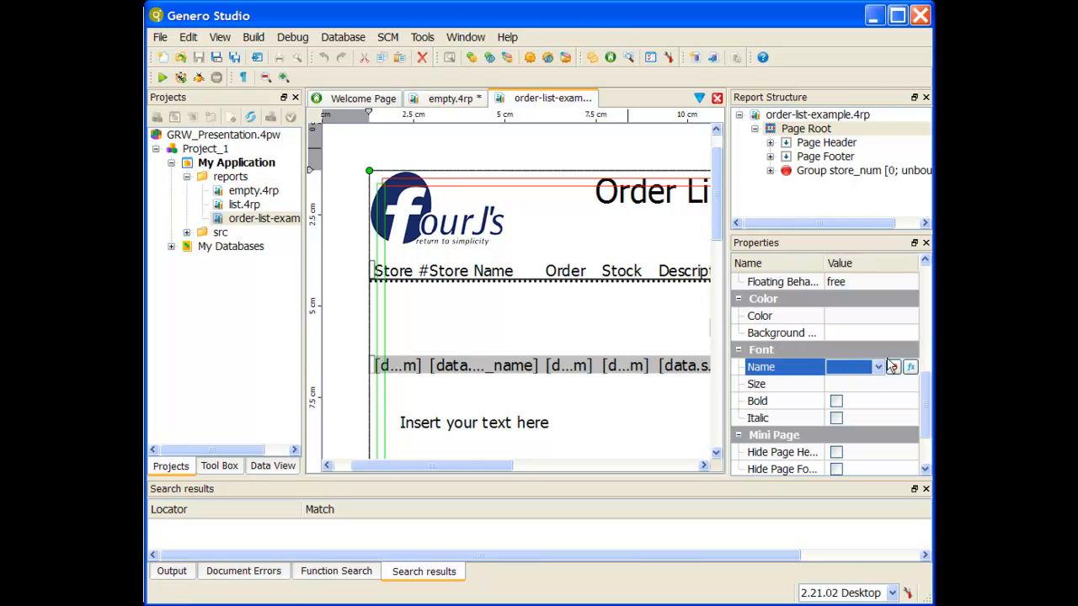
click(878, 368)
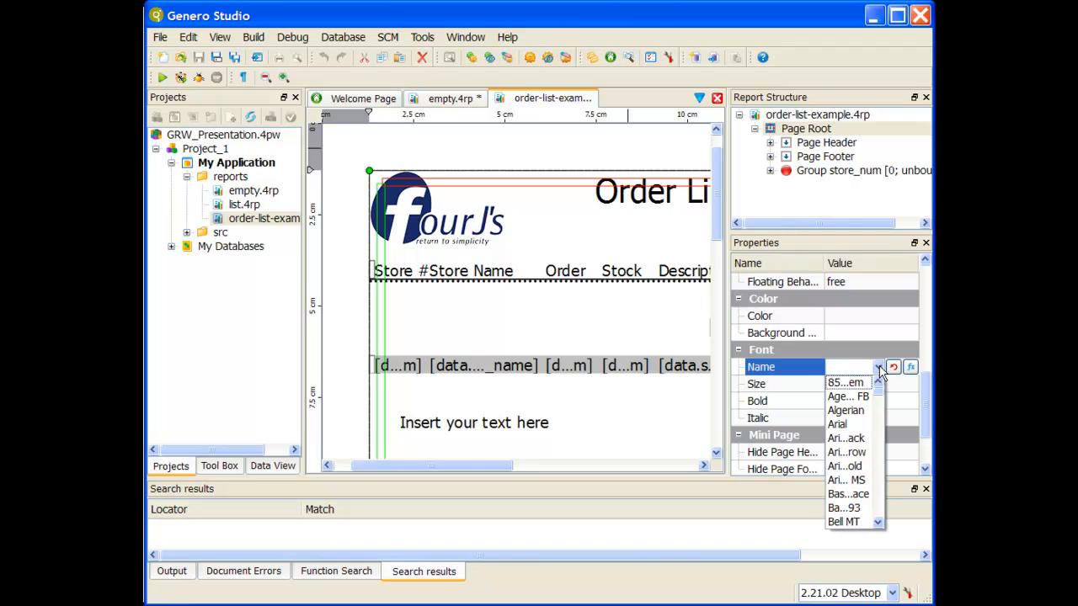
click(864, 411)
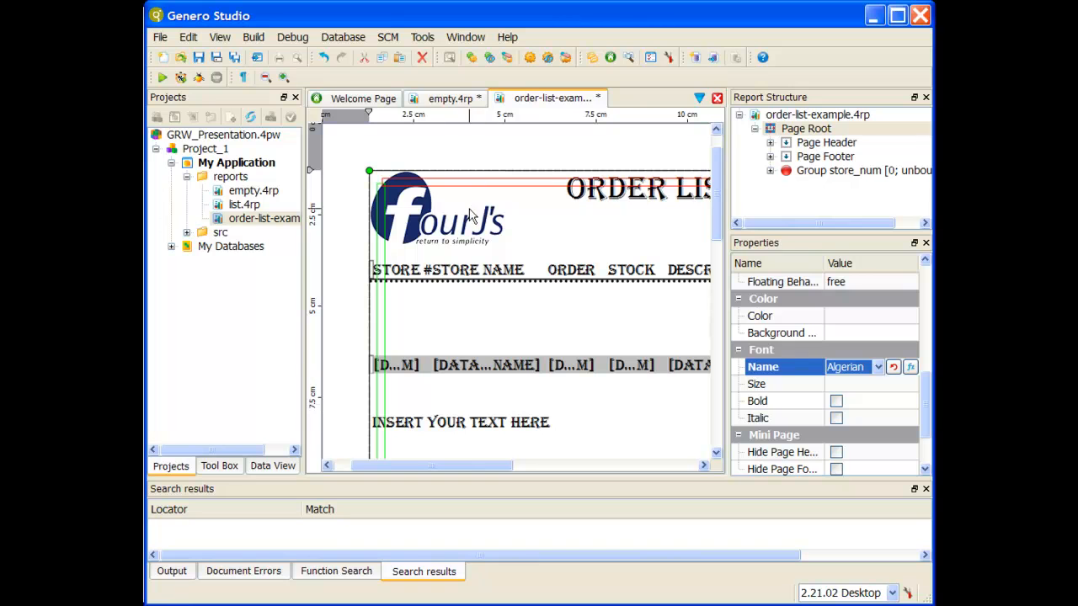
Step: Set the font name of the Store Name word box in the table header to Arial
click(544, 271)
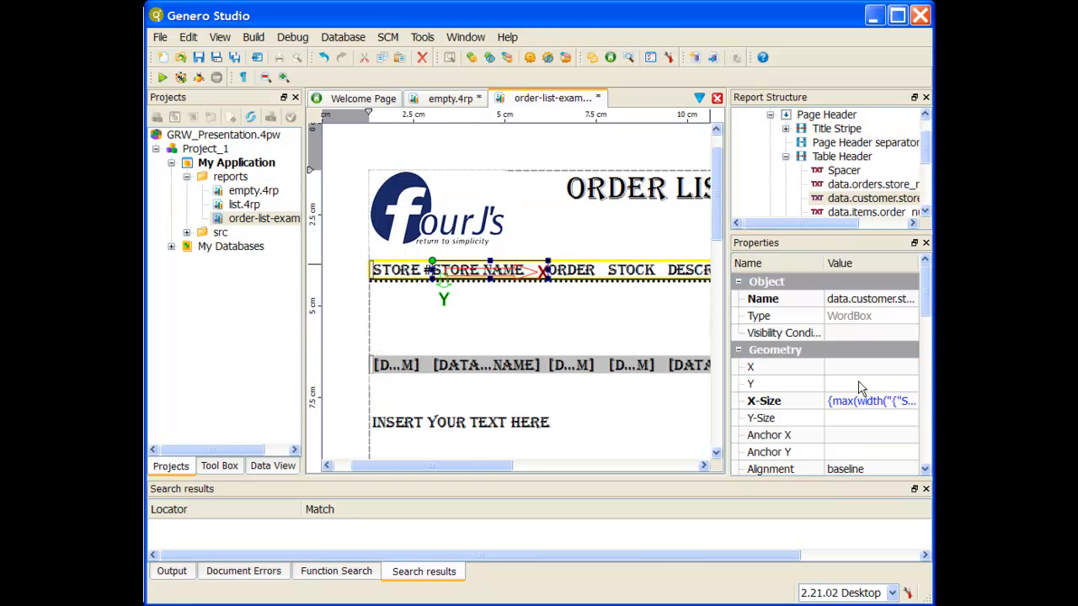
scroll(858, 380, down, 5)
scroll(858, 389, down, 1)
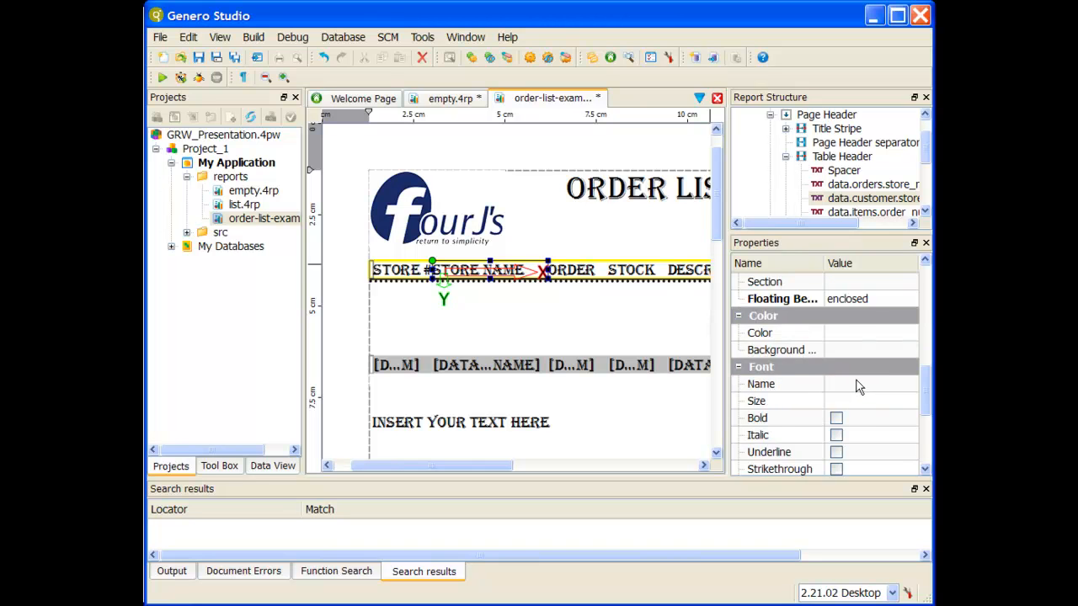
scroll(858, 387, up, 3)
scroll(858, 386, down, 6)
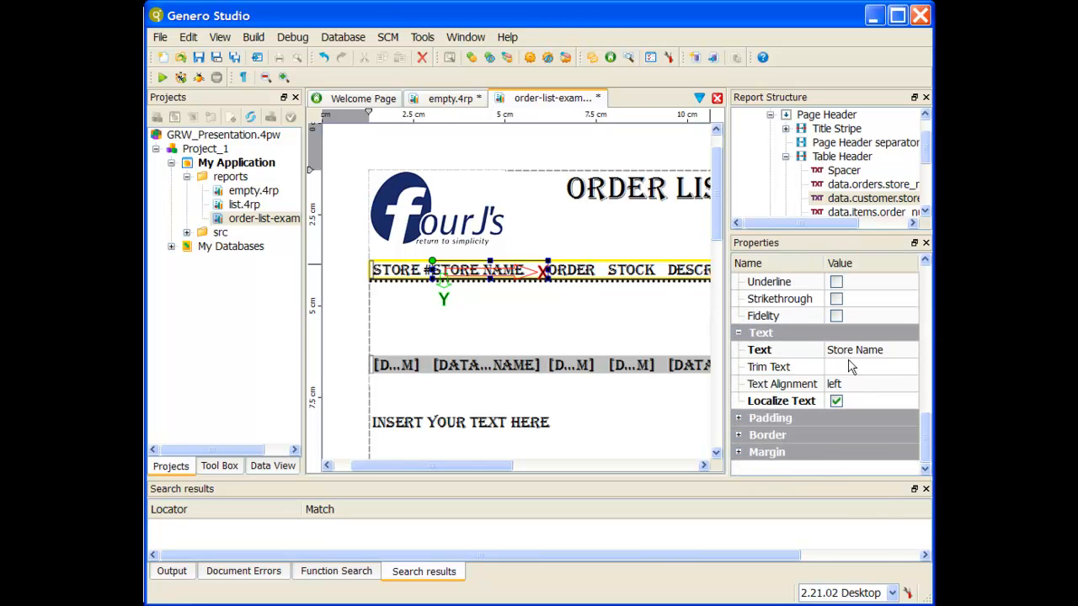
scroll(852, 367, up, 4)
click(851, 401)
click(878, 401)
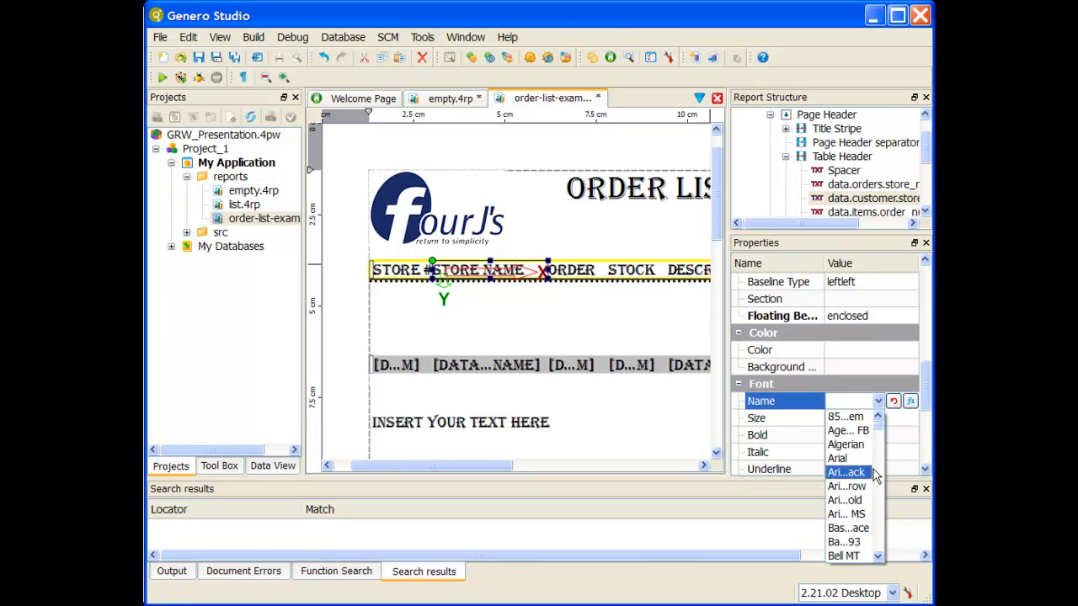
click(838, 458)
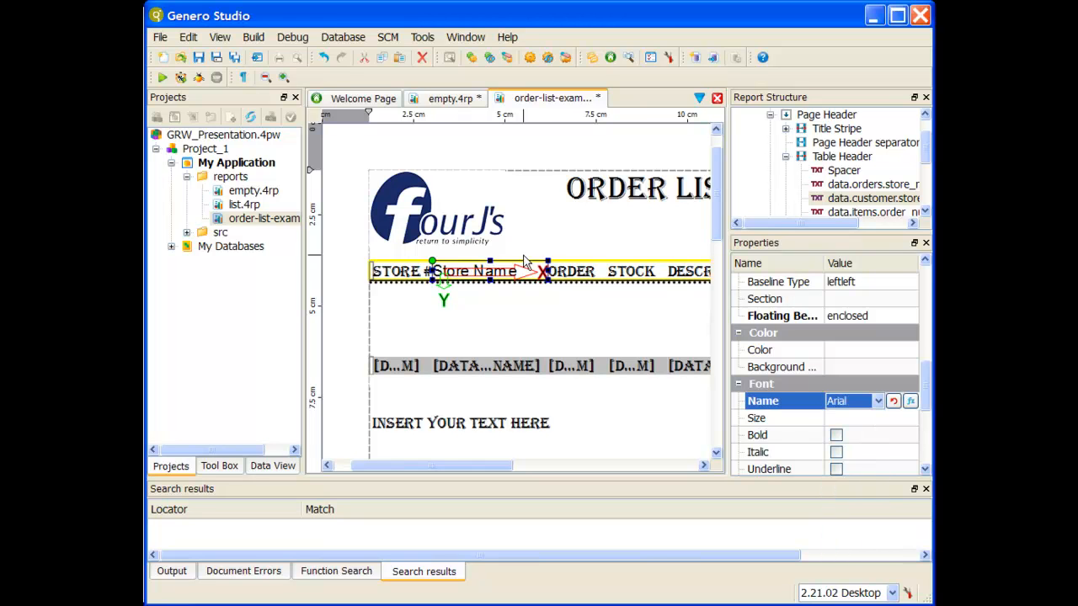
Step: Set the font name of the whole Table Header container to Arial
click(817, 160)
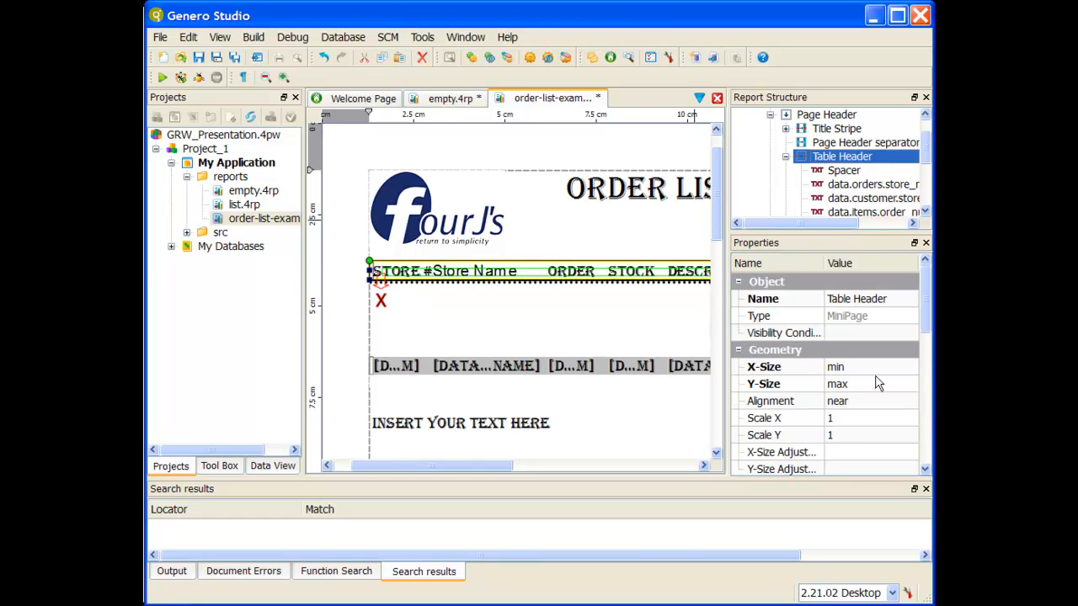
scroll(854, 389, down, 3)
scroll(852, 390, up, 3)
scroll(852, 389, down, 4)
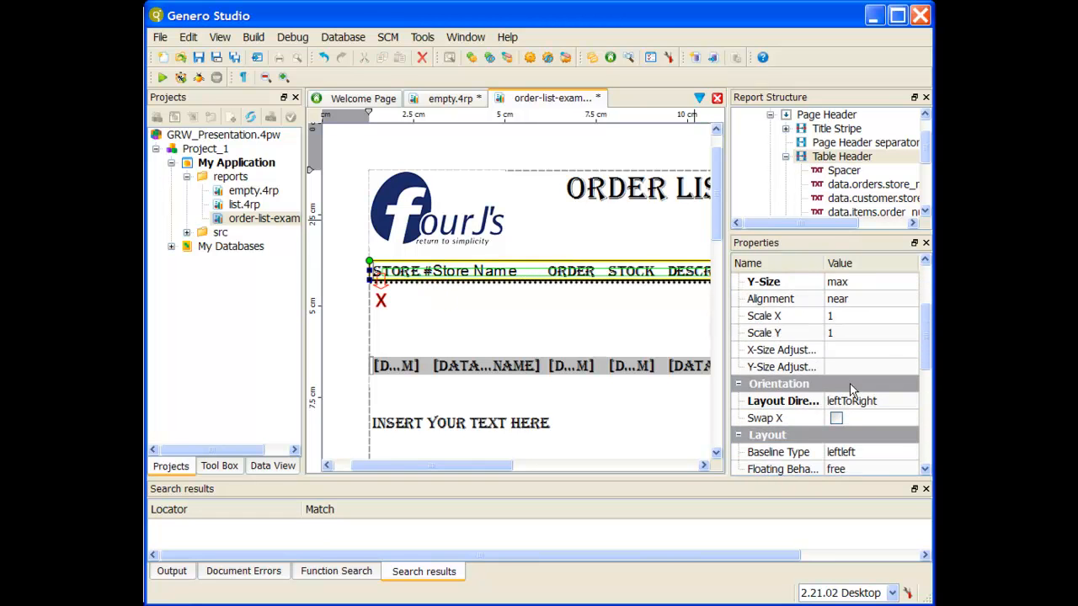
scroll(853, 389, down, 1)
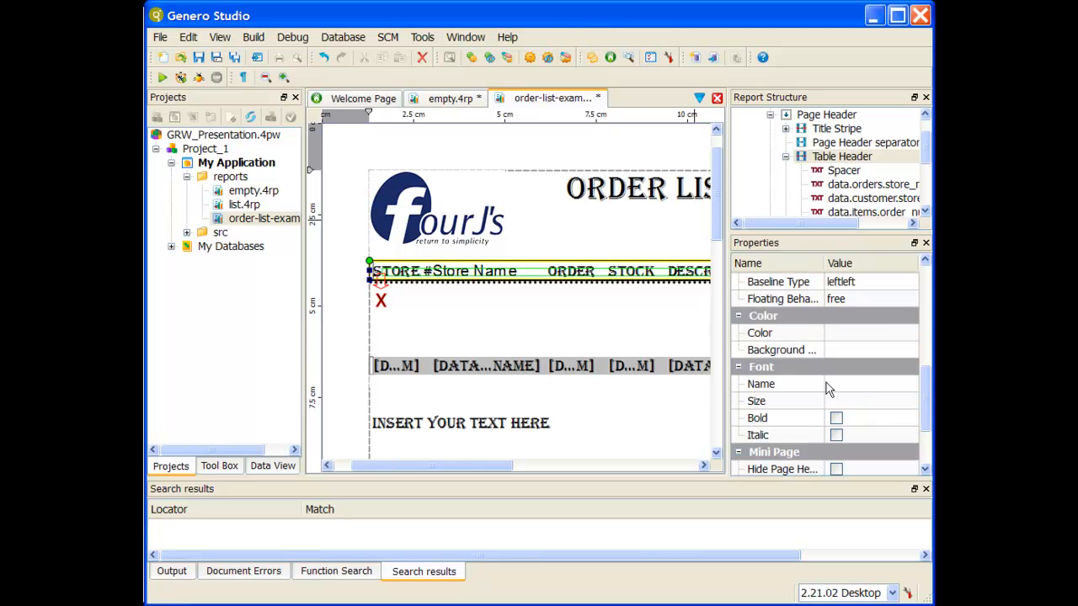
click(876, 387)
click(878, 384)
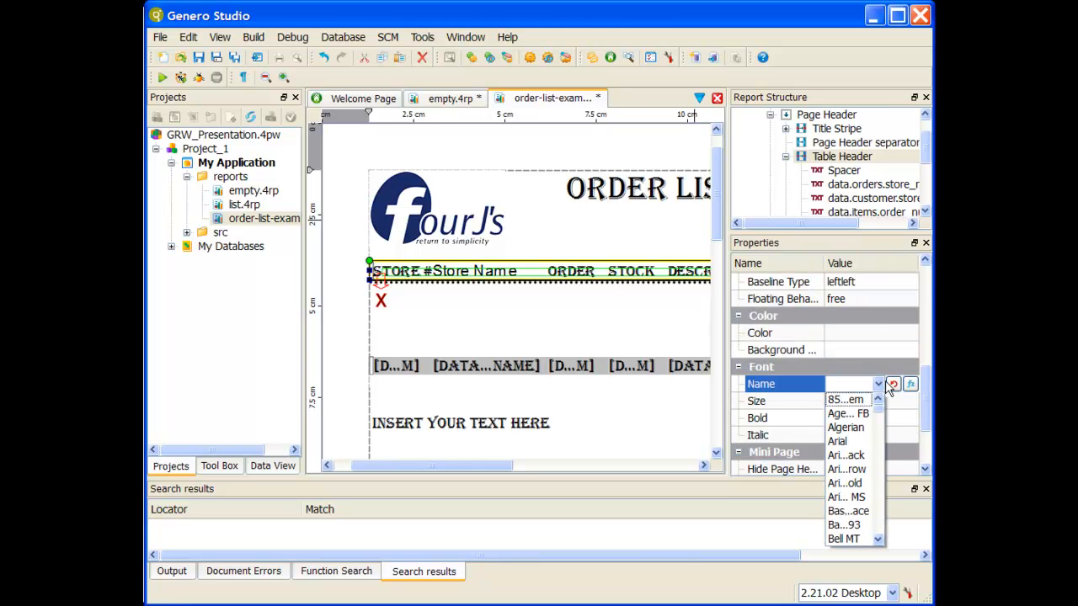
click(855, 443)
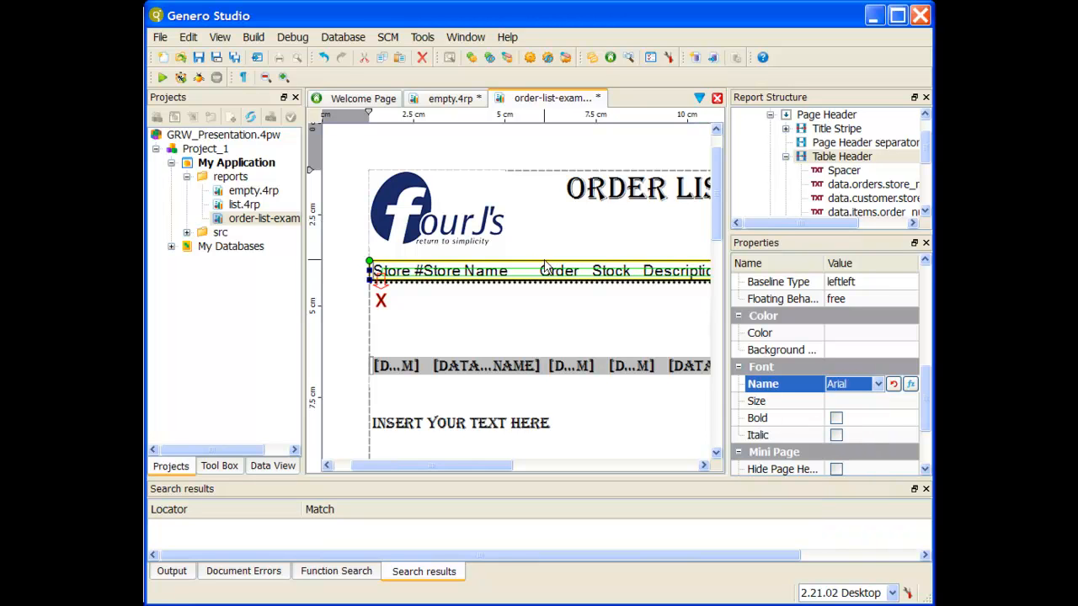